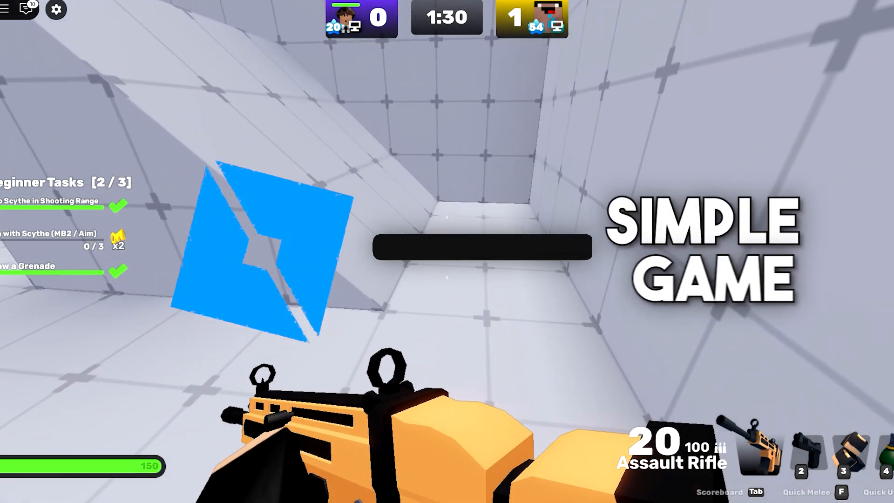
Switch to a grenade and throw it, then fire the assault rifle at the enemy.
{"action": "key", "text": "4"}
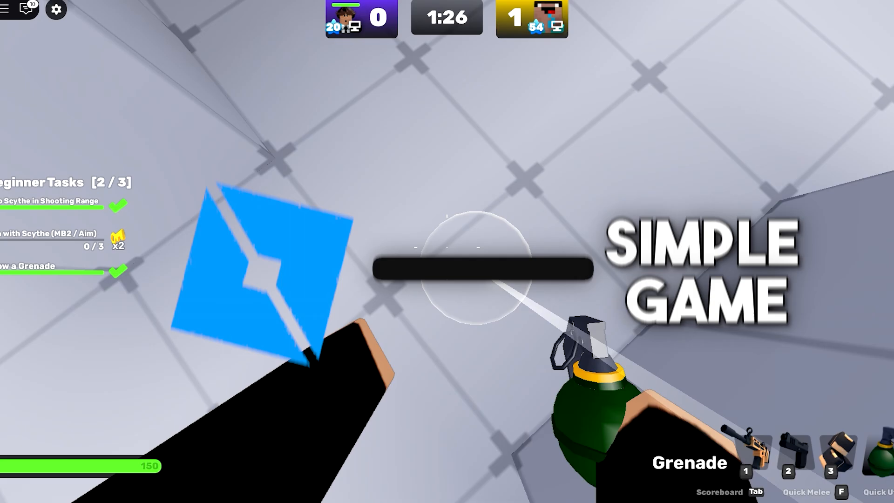
{"action": "left_click", "coordinate": [447, 247]}
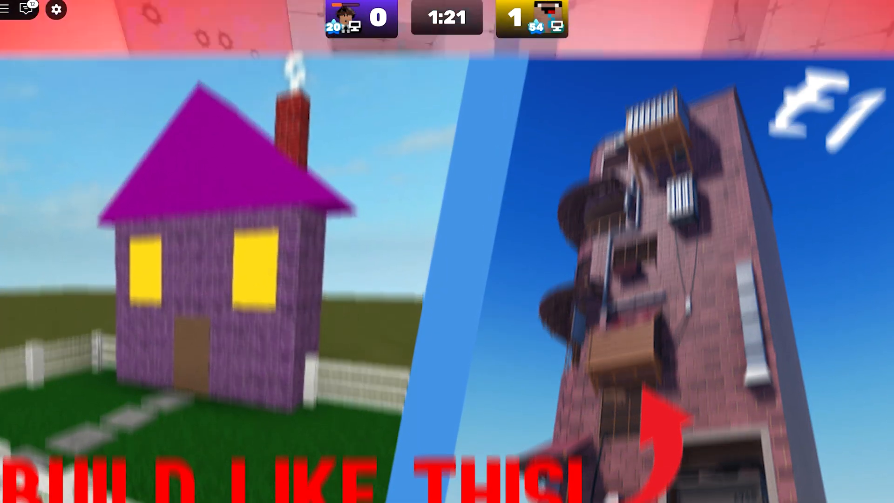
{"action": "left_click", "coordinate": [447, 251]}
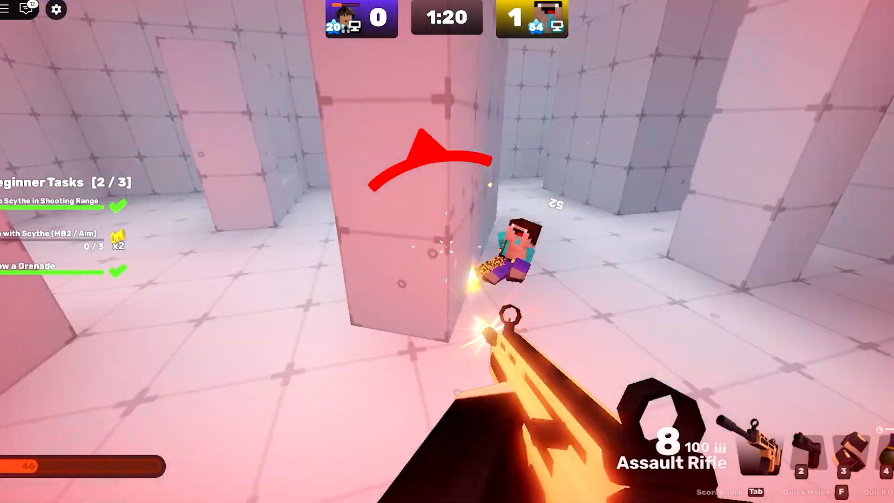
Reload the rifle, then download and run the Roblox Studio installer from create.roblox.com.
{"action": "key", "text": "r"}
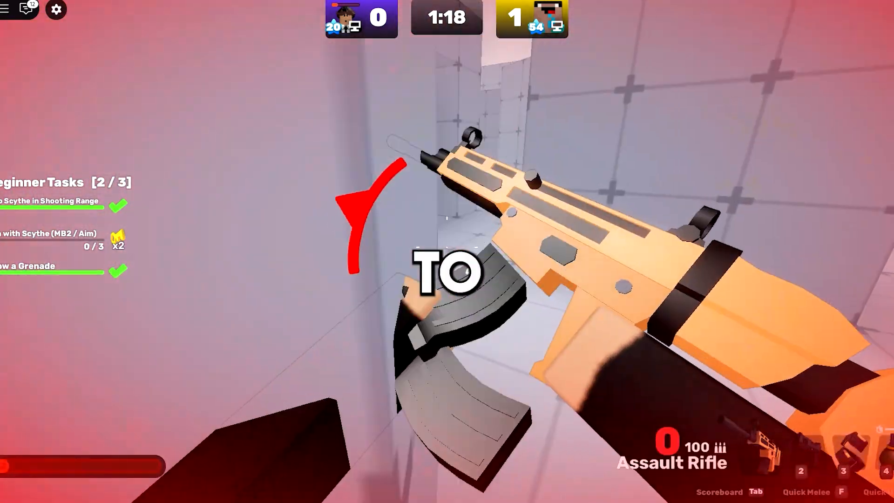
{"action": "type", "text": "create.roblox.com"}
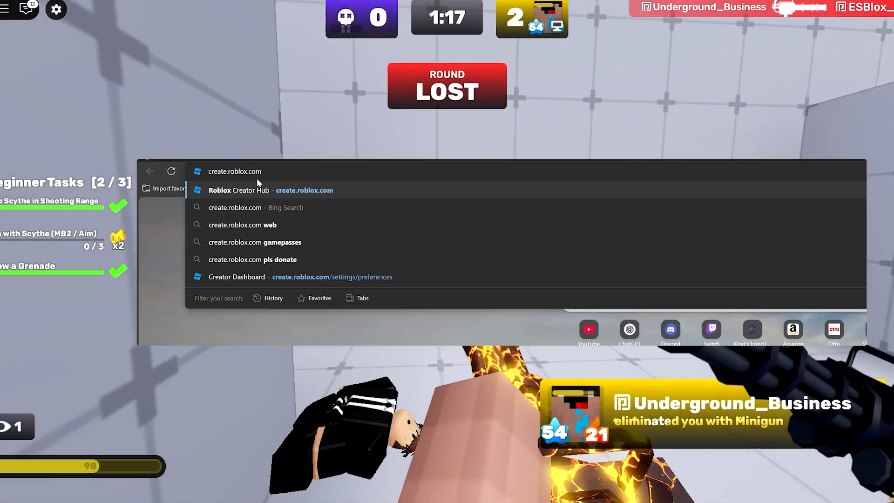
{"action": "key", "text": "Return"}
{"action": "left_click", "coordinate": [458, 283]}
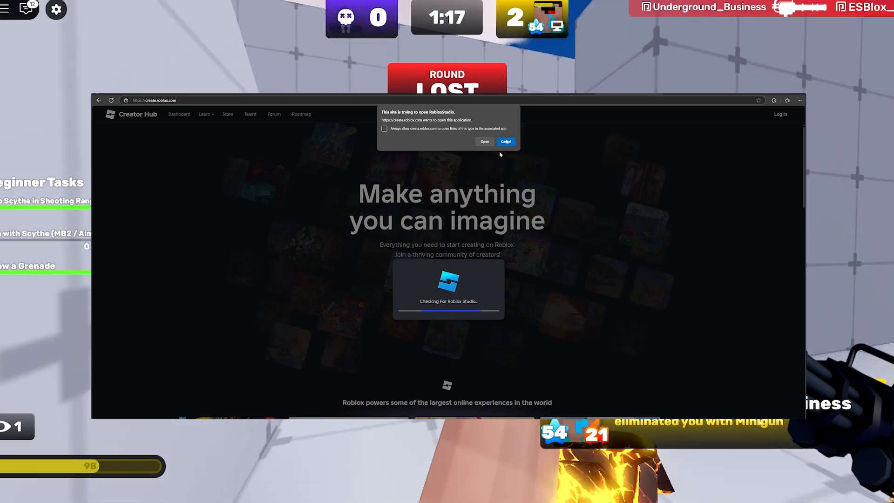
{"action": "left_click", "coordinate": [443, 311]}
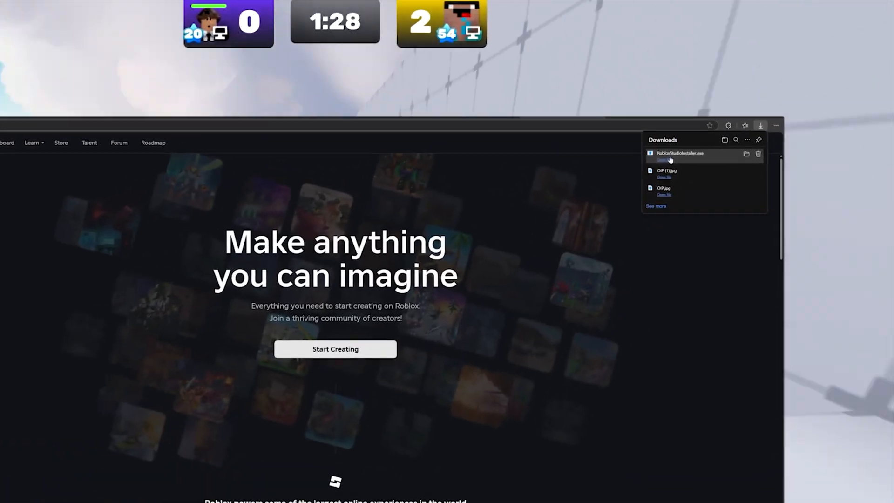
{"action": "left_click", "coordinate": [670, 160]}
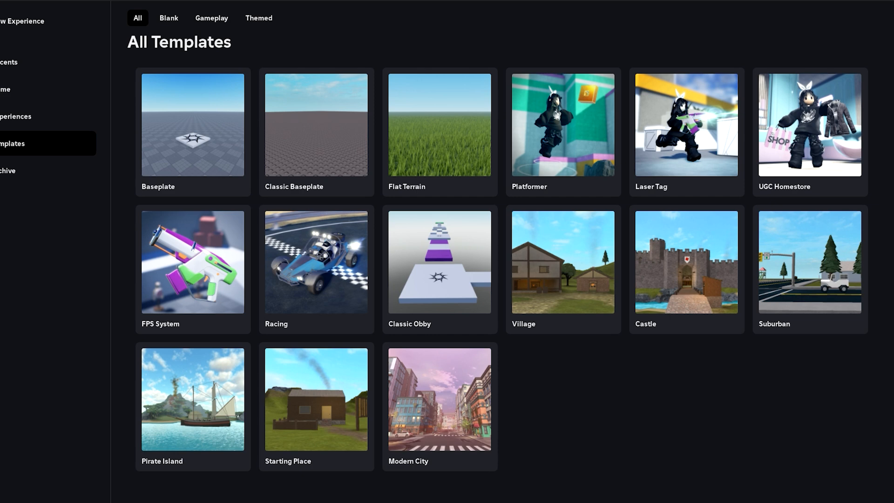
Start a new place from the Baseplate template, orbit around it, and select the spawn pad.
{"action": "left_click", "coordinate": [191, 145]}
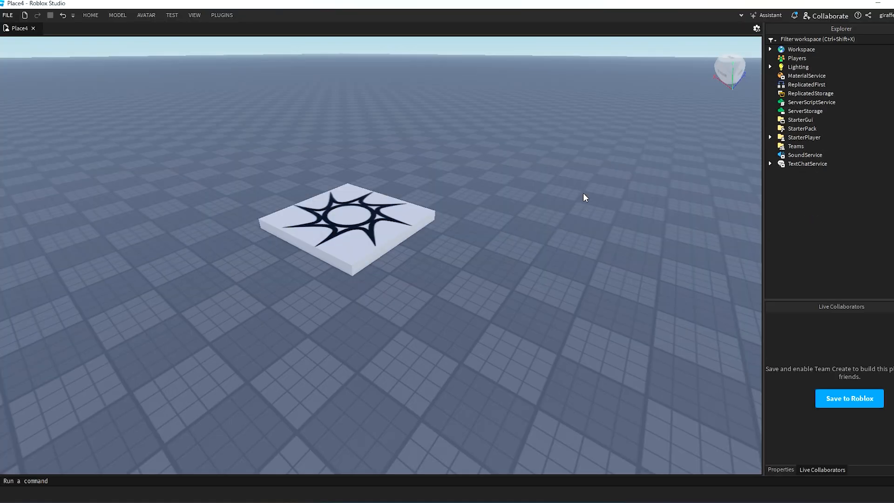
{"action": "scroll", "coordinate": [583, 193], "scroll_direction": "down", "scroll_amount": 10}
{"action": "key", "text": "a"}
{"action": "right_click_drag", "start_coordinate": [583, 193], "coordinate": [583, 193]}
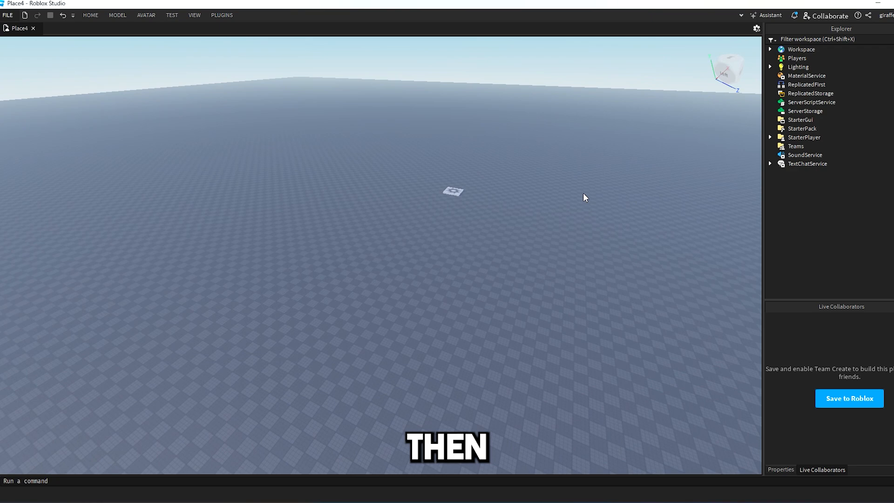
{"action": "right_click_drag", "start_coordinate": [384, 226], "coordinate": [384, 226]}
{"action": "left_click", "coordinate": [385, 231]}
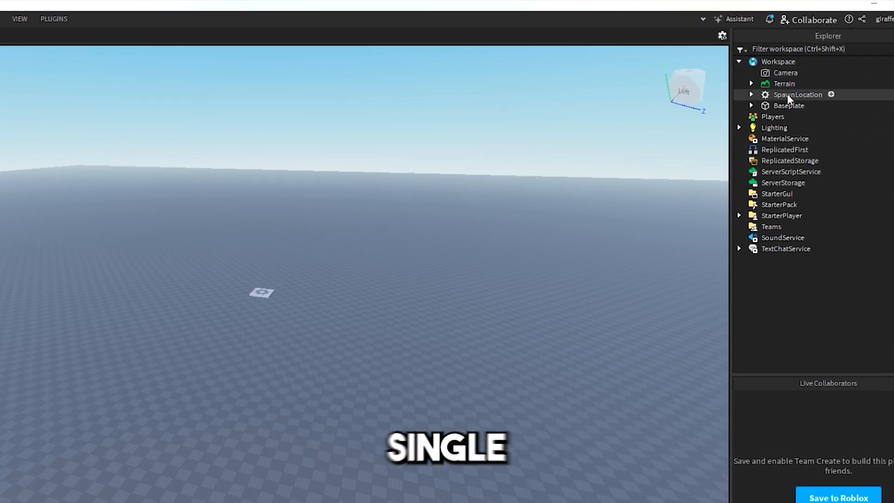
Select Workspace, fly the camera around the baseplate, and clear the selection.
{"action": "left_click", "coordinate": [775, 62]}
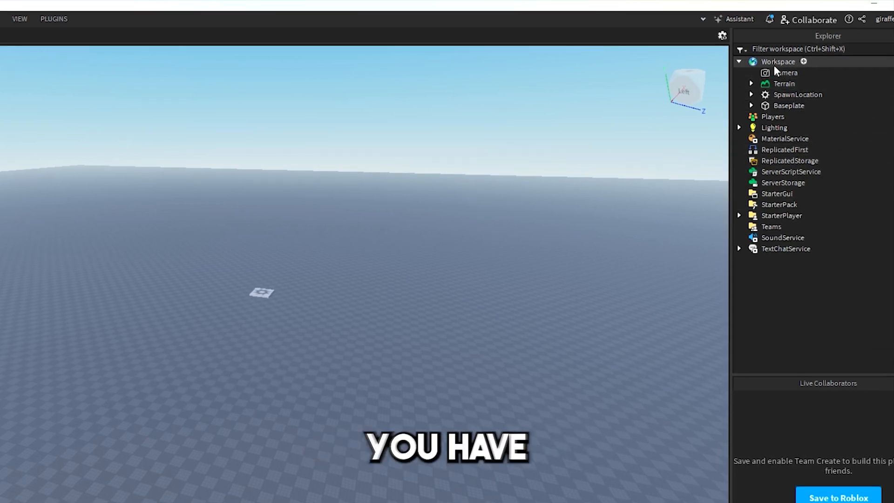
{"action": "right_click_drag", "start_coordinate": [493, 181], "coordinate": [334, 190]}
{"action": "key", "text": "s"}
{"action": "left_click", "coordinate": [140, 97]}
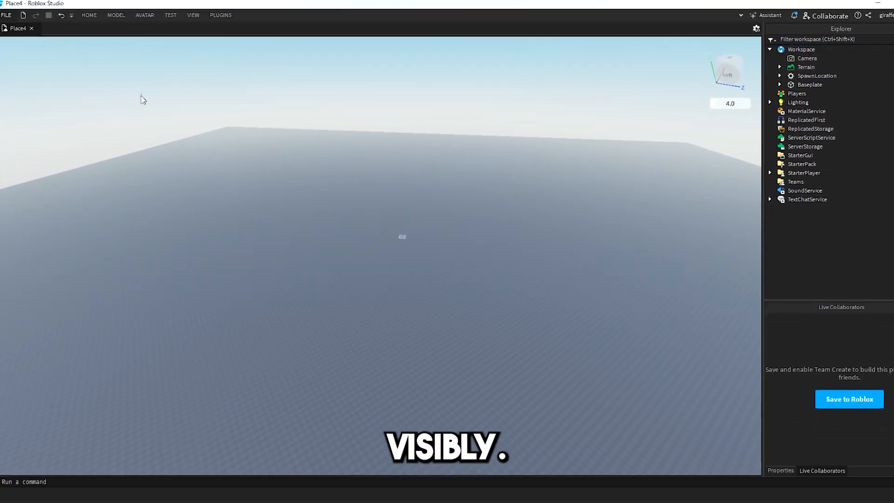
{"action": "right_click_drag", "start_coordinate": [285, 223], "coordinate": [524, 207]}
{"action": "key", "text": "w"}
{"action": "scroll", "coordinate": [377, 348], "scroll_direction": "up", "scroll_amount": 3}
{"action": "key", "text": "s"}
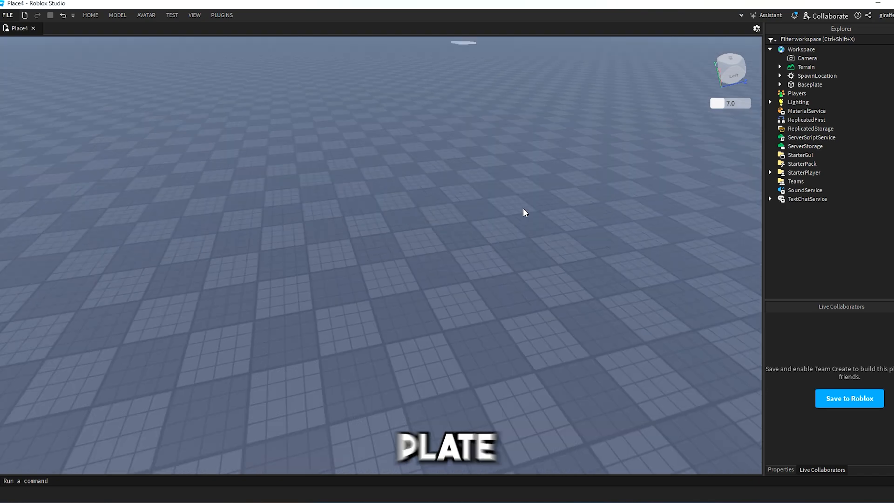
Select and frame the Baseplate, then select the SpawnLocation.
{"action": "left_click", "coordinate": [809, 84]}
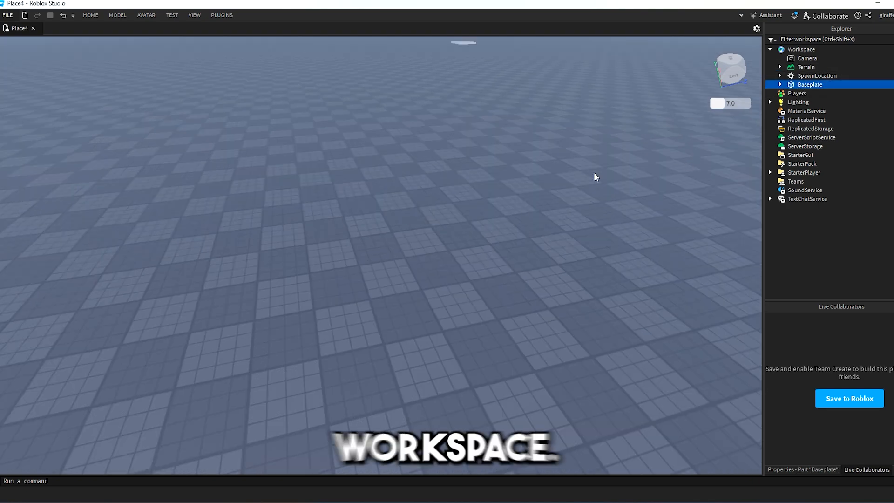
{"action": "key", "text": "f"}
{"action": "right_click_drag", "start_coordinate": [485, 124], "coordinate": [503, 126]}
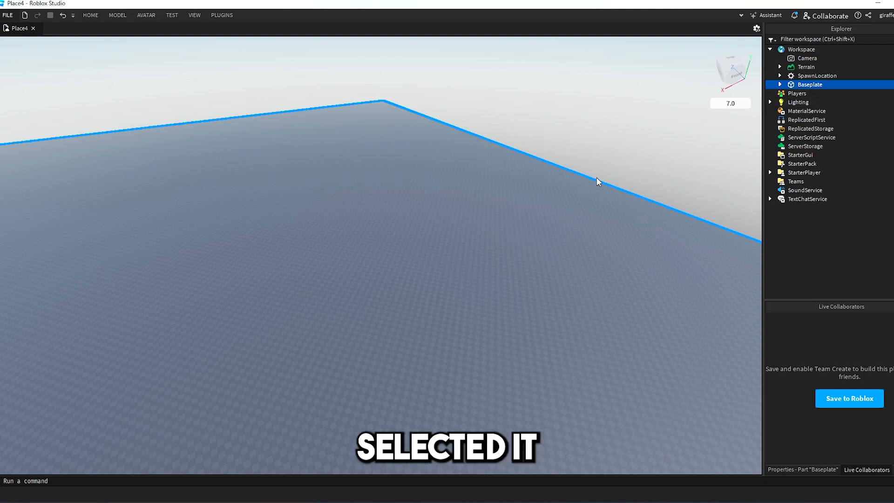
{"action": "right_click_drag", "start_coordinate": [597, 178], "coordinate": [595, 234]}
{"action": "key", "text": "w"}
{"action": "key", "text": "w"}
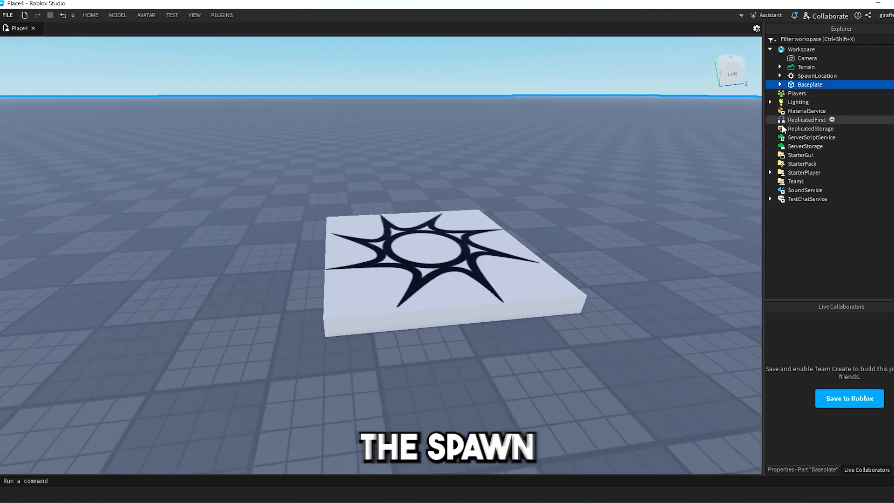
{"action": "left_click", "coordinate": [806, 76]}
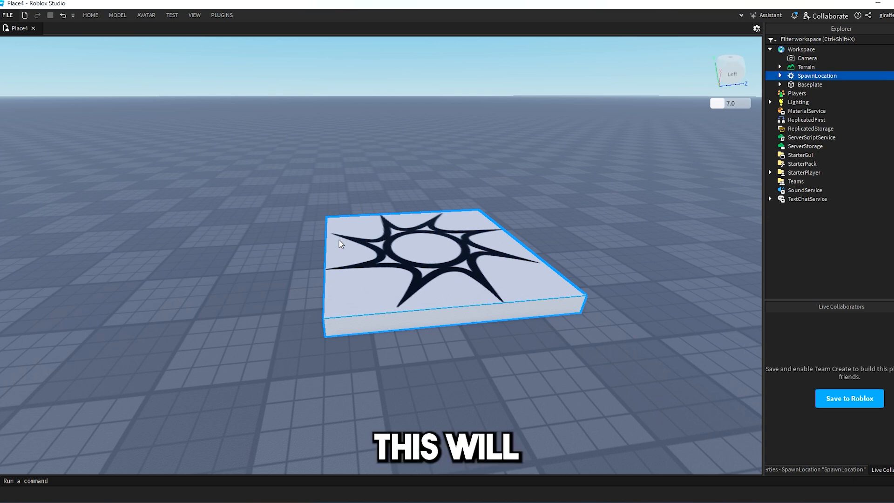
Collapse Workspace and expand Lighting to list its effects.
{"action": "left_click", "coordinate": [800, 49]}
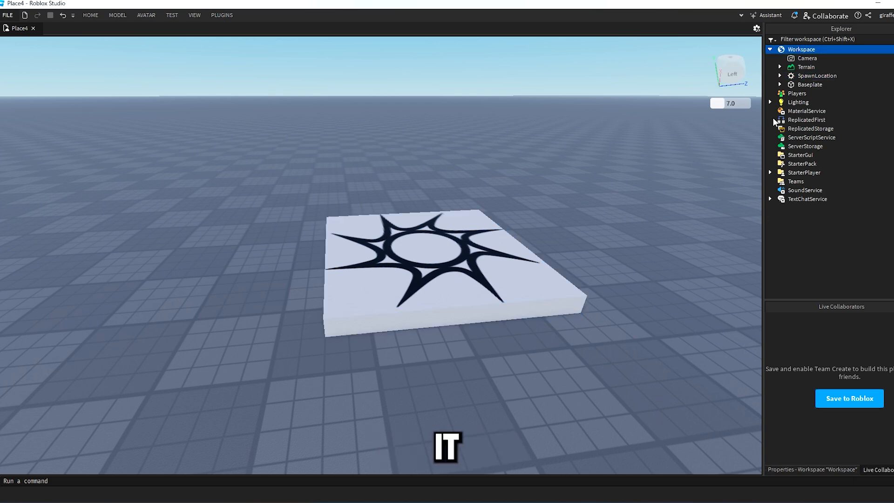
{"action": "left_click", "coordinate": [770, 50]}
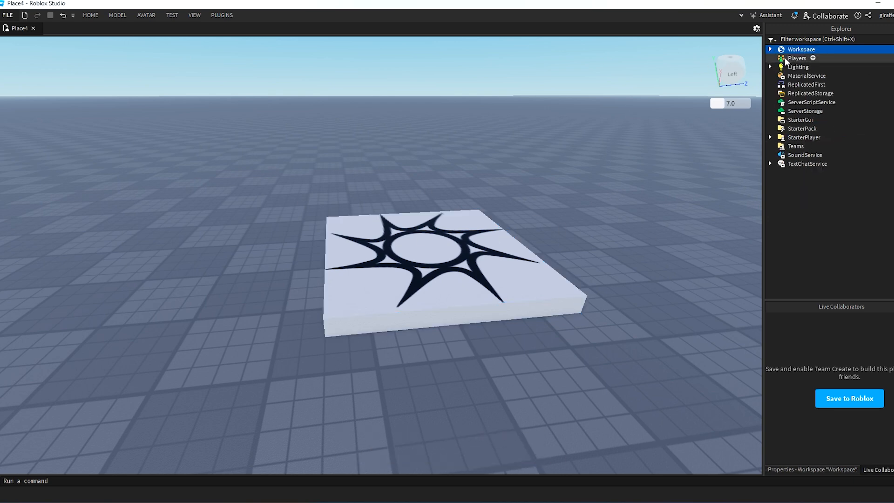
{"action": "double_click", "coordinate": [780, 68]}
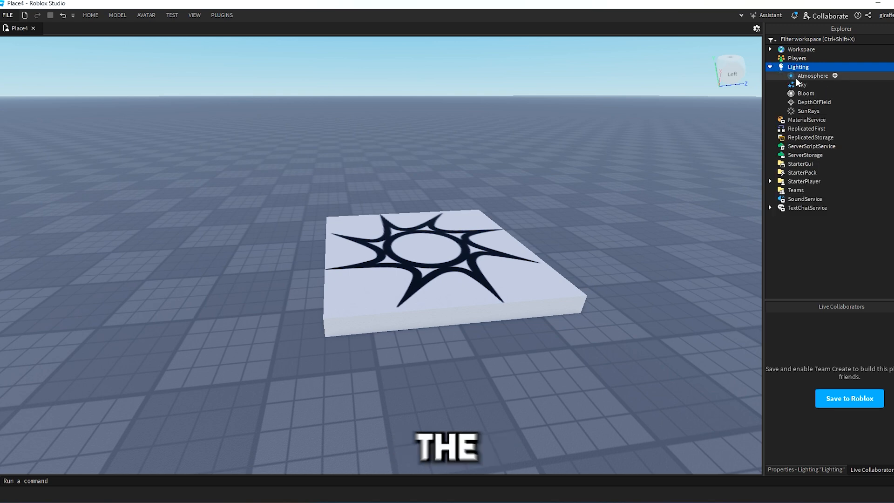
Raise the Atmosphere's Offset from 0.25 to 0.711 in Properties.
{"action": "left_click", "coordinate": [806, 470]}
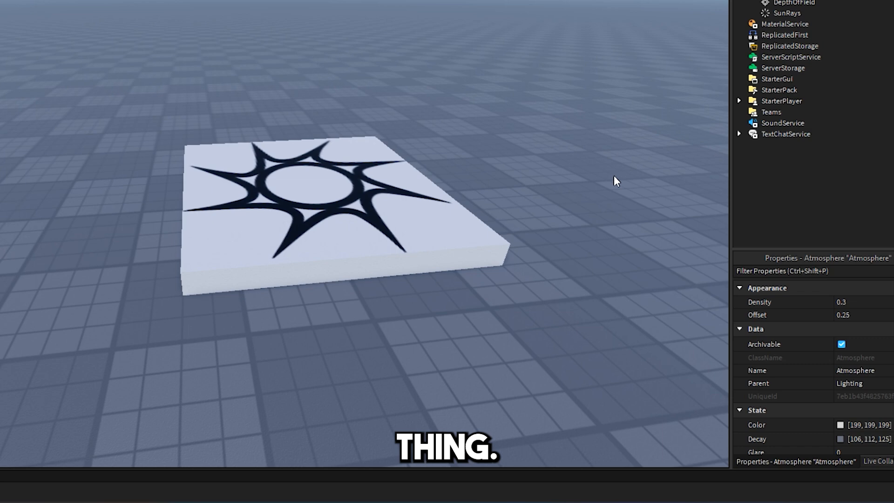
{"action": "right_click_drag", "start_coordinate": [614, 177], "coordinate": [545, 180]}
{"action": "scroll", "coordinate": [546, 188], "scroll_direction": "down", "scroll_amount": 6}
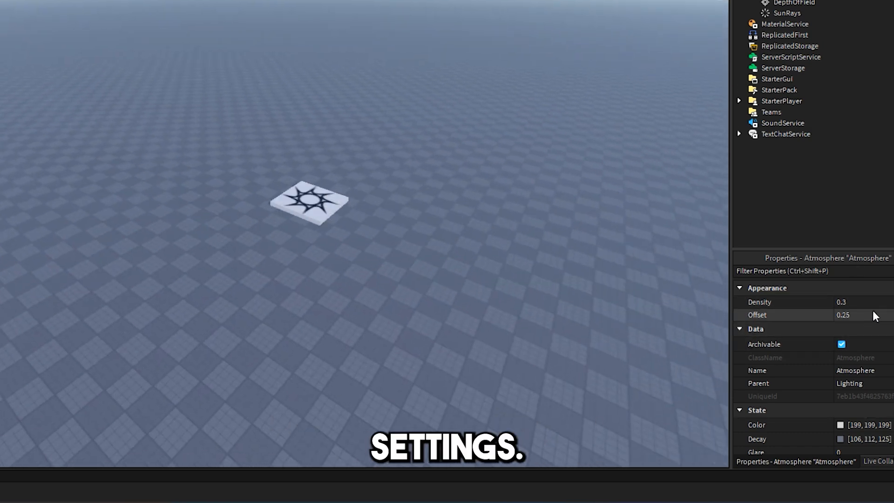
{"action": "left_click", "coordinate": [863, 315]}
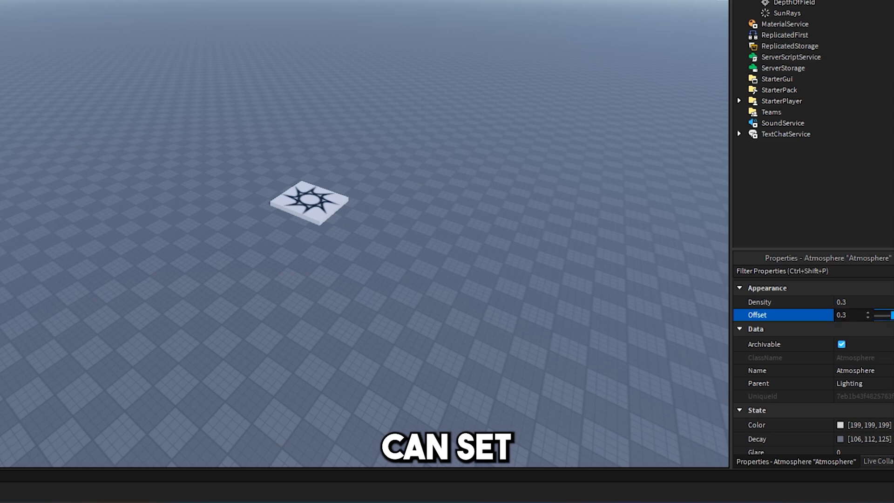
{"action": "left_click_drag", "start_coordinate": [893, 316], "coordinate": [893, 316]}
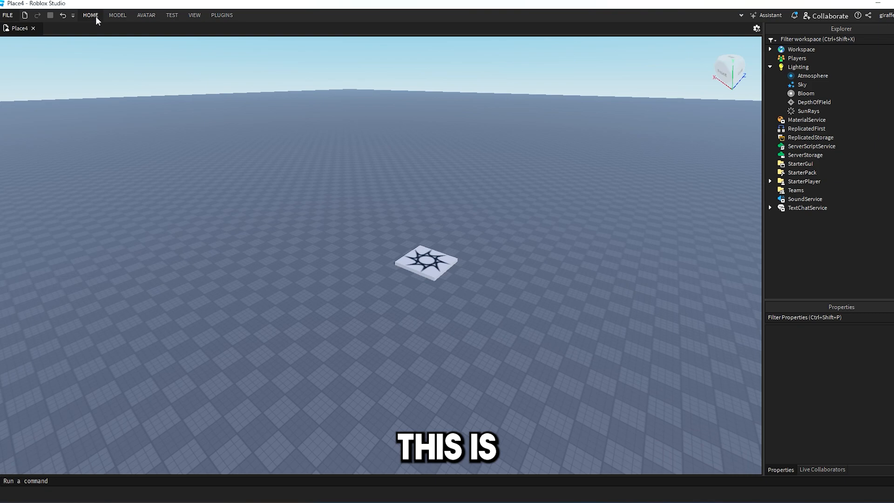
{"action": "left_click", "coordinate": [95, 16]}
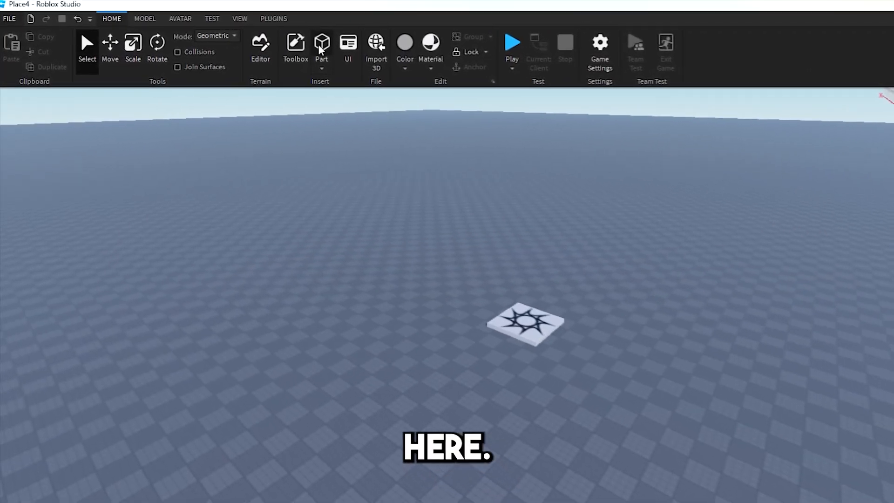
Insert a new block part and focus the camera on it.
{"action": "left_click", "coordinate": [302, 42]}
{"action": "key", "text": "f"}
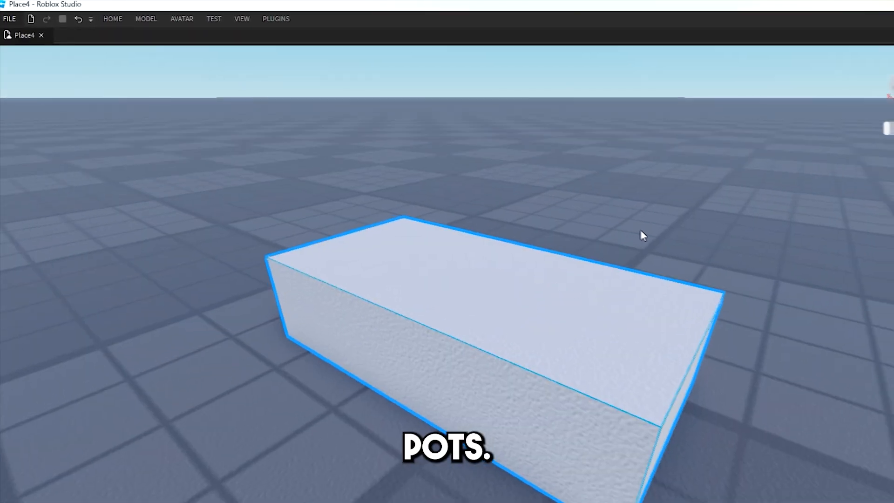
{"action": "right_click_drag", "start_coordinate": [641, 233], "coordinate": [644, 238]}
{"action": "scroll", "coordinate": [645, 238], "scroll_direction": "down", "scroll_amount": 2}
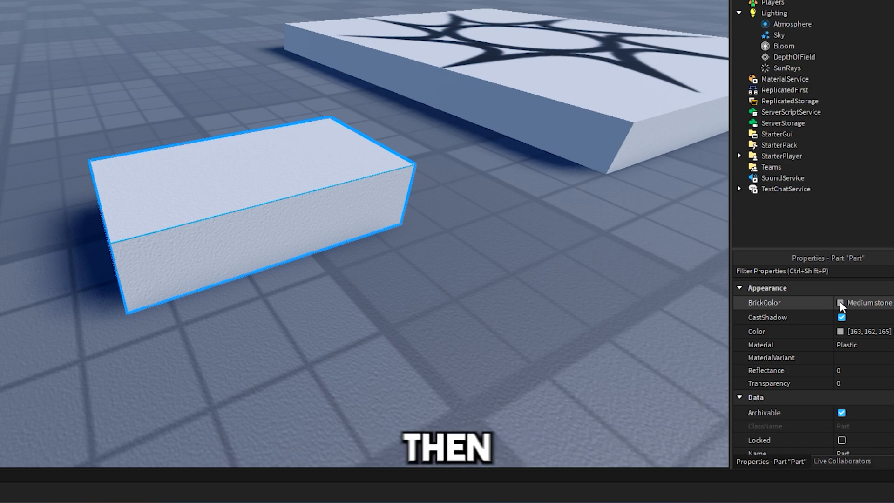
Set the part's BrickColor to Navy blue and its Material to Brick.
{"action": "left_click", "coordinate": [840, 304]}
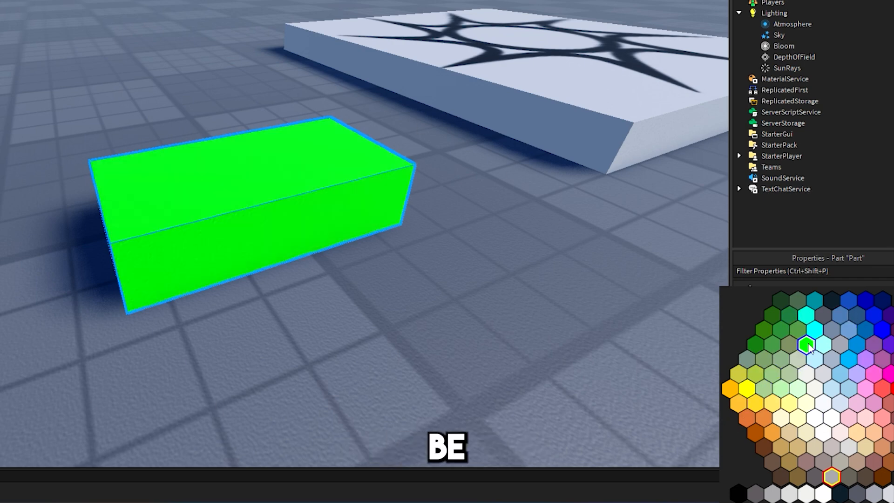
{"action": "left_click", "coordinate": [806, 344]}
{"action": "left_click", "coordinate": [846, 304]}
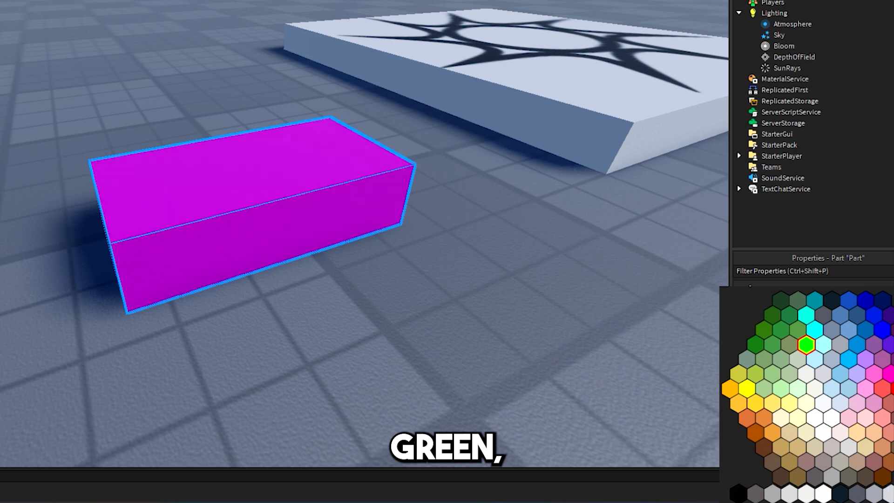
{"action": "left_click", "coordinate": [882, 300]}
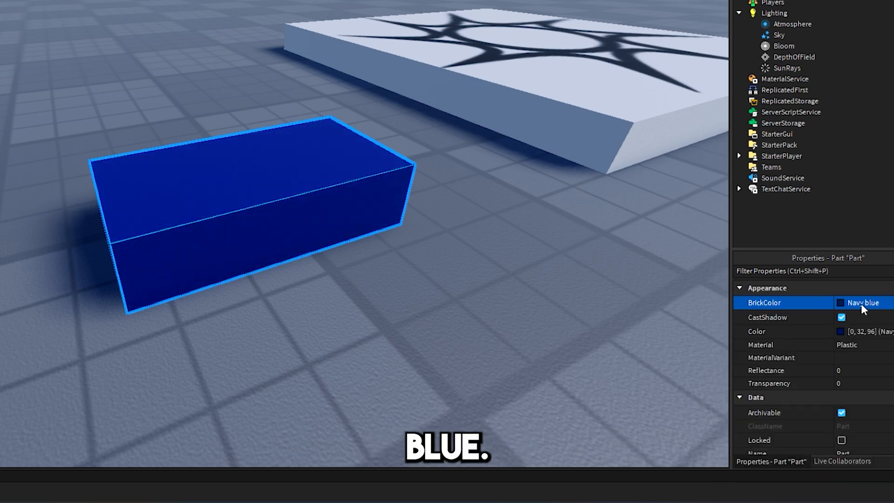
{"action": "left_click", "coordinate": [849, 346]}
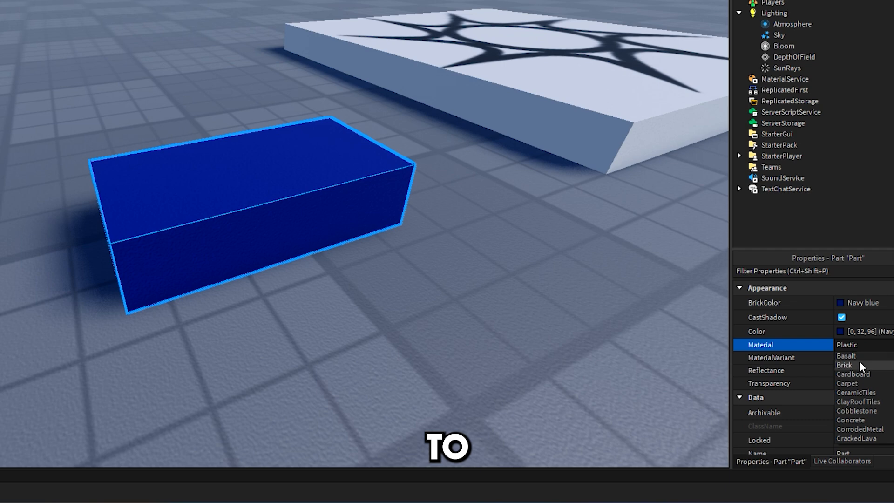
{"action": "left_click", "coordinate": [860, 364]}
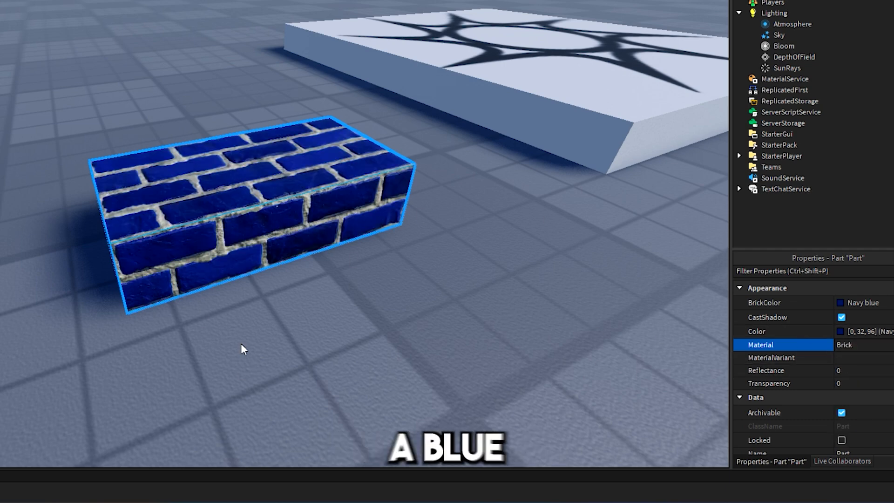
Make the part semi-transparent at 0.6, then return Transparency to 0.
{"action": "left_click", "coordinate": [841, 384]}
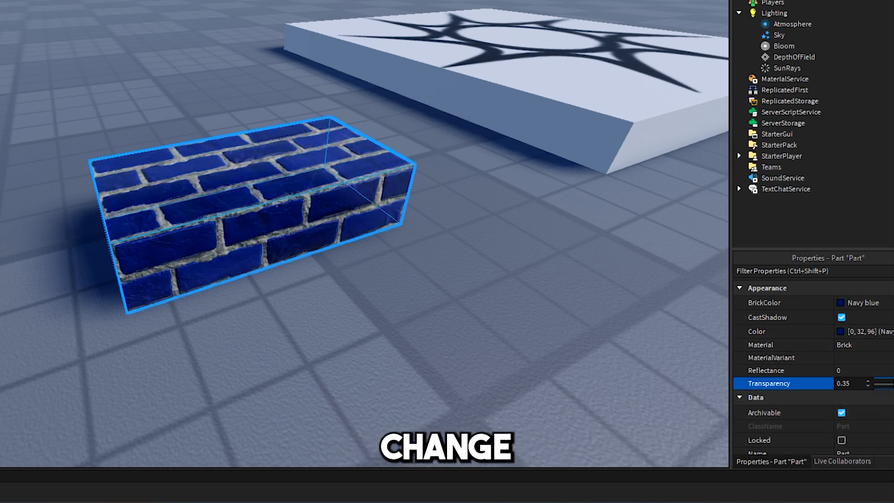
{"action": "mouse_move", "coordinate": [878, 383]}
{"action": "left_mouse_down"}
{"action": "mouse_move", "coordinate": [893, 384]}
{"action": "mouse_move", "coordinate": [877, 383]}
{"action": "left_mouse_up"}
{"action": "right_click_drag", "start_coordinate": [575, 355], "coordinate": [498, 326]}
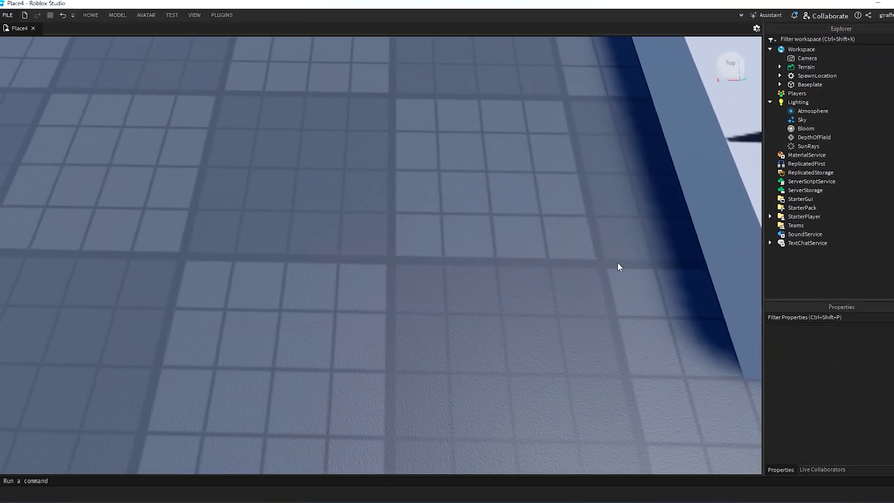
Insert the White light Street lamp model from the Toolbox and focus on it.
{"action": "key", "text": "s"}
{"action": "right_click_drag", "start_coordinate": [573, 352], "coordinate": [578, 337]}
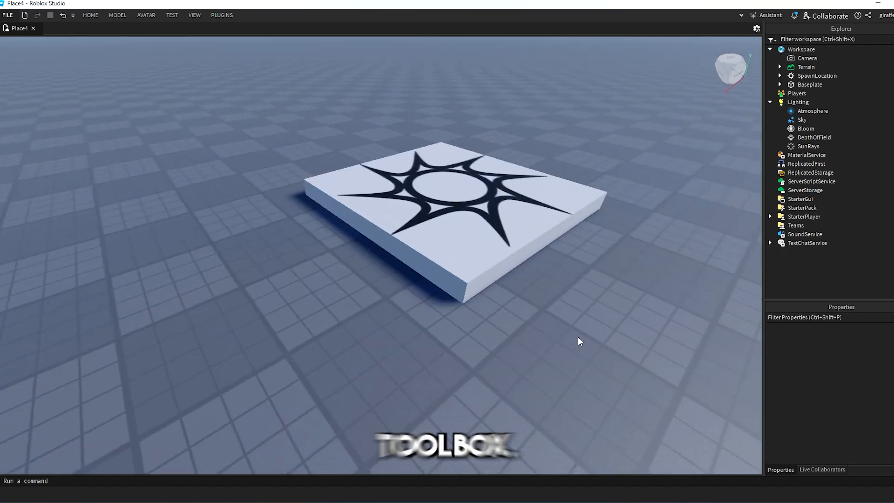
{"action": "left_click", "coordinate": [94, 17]}
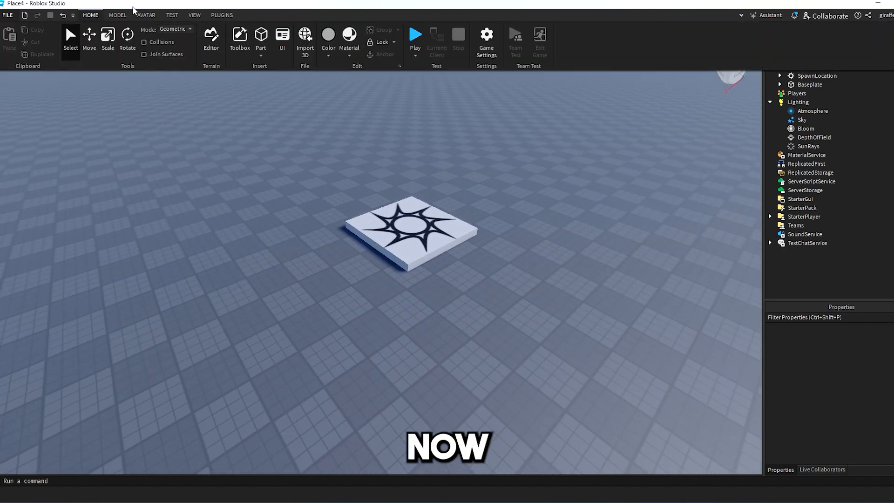
{"action": "left_click", "coordinate": [235, 53]}
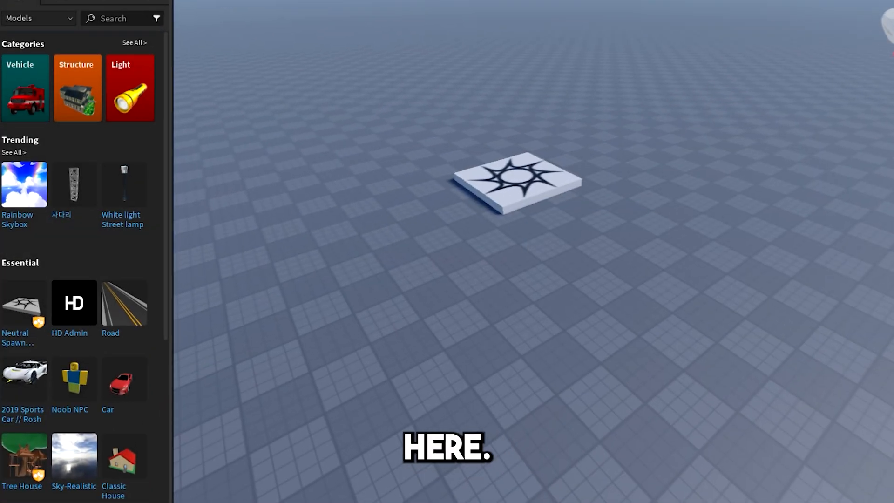
{"action": "left_click", "coordinate": [126, 18]}
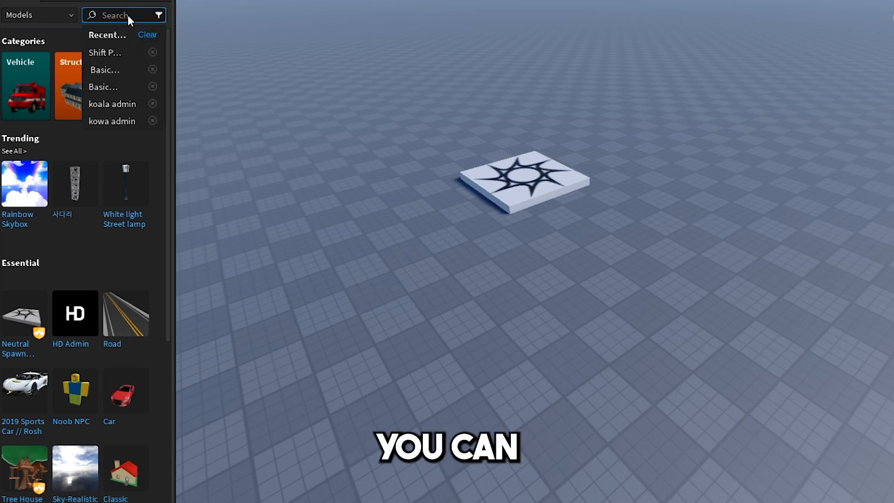
{"action": "left_click", "coordinate": [136, 260]}
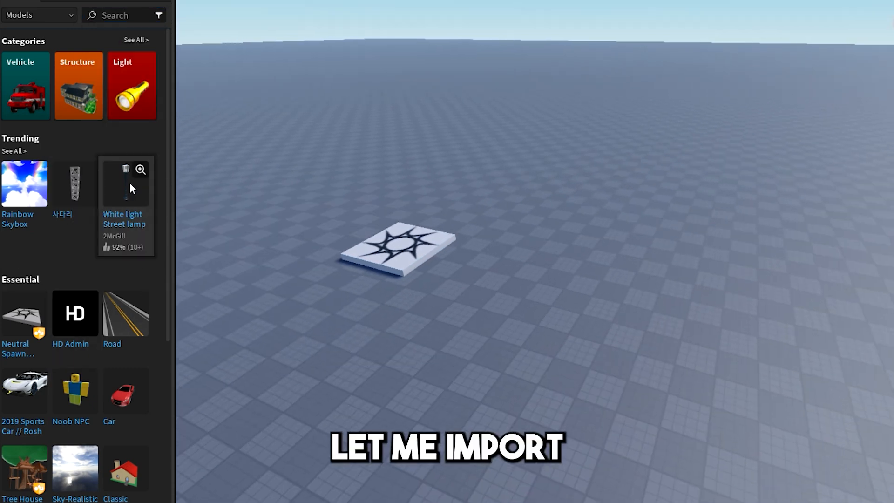
{"action": "left_click", "coordinate": [130, 183]}
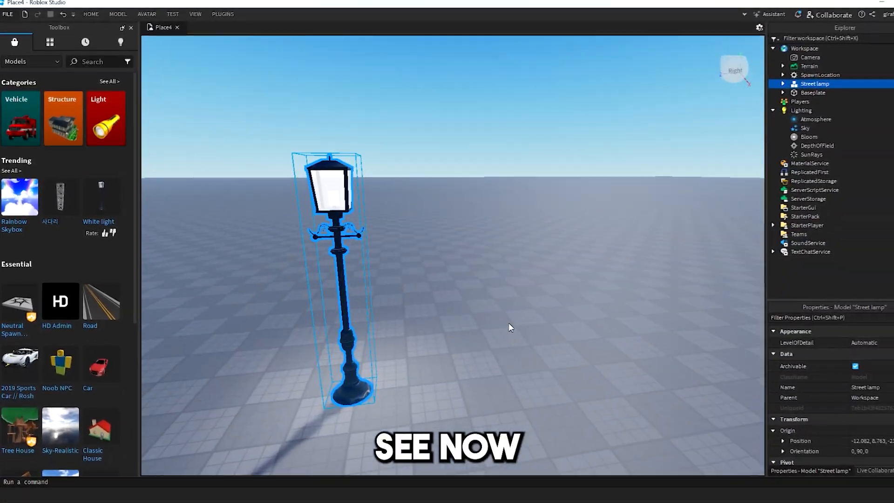
{"action": "scroll", "coordinate": [509, 326], "scroll_direction": "up", "scroll_amount": 5}
{"action": "key", "text": "f"}
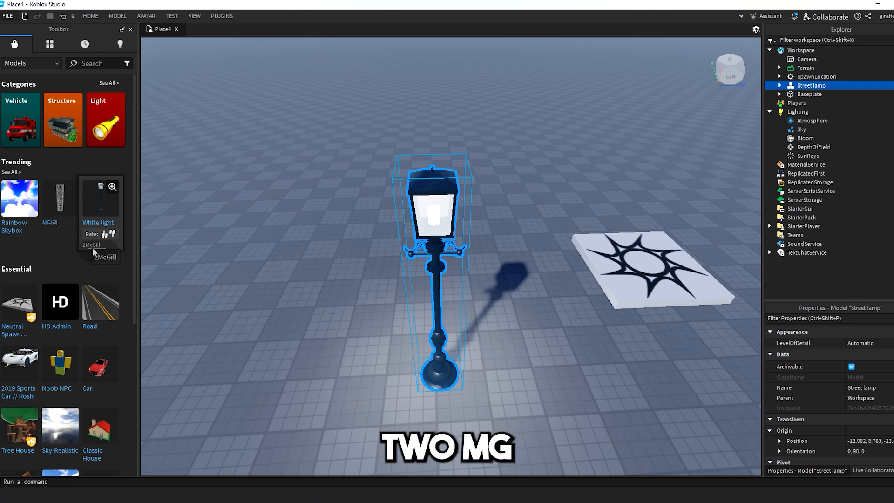
Expand the Street lamp, add a Script inside it, then delete the script.
{"action": "left_click", "coordinate": [779, 86]}
{"action": "left_click", "coordinate": [805, 95]}
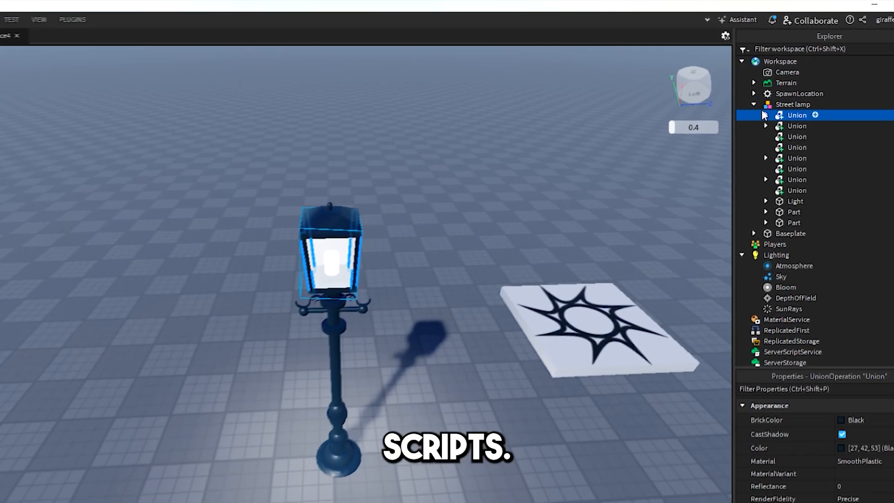
{"action": "left_click", "coordinate": [768, 94]}
{"action": "right_click", "coordinate": [798, 95]}
{"action": "left_click", "coordinate": [805, 93]}
{"action": "left_click", "coordinate": [817, 107]}
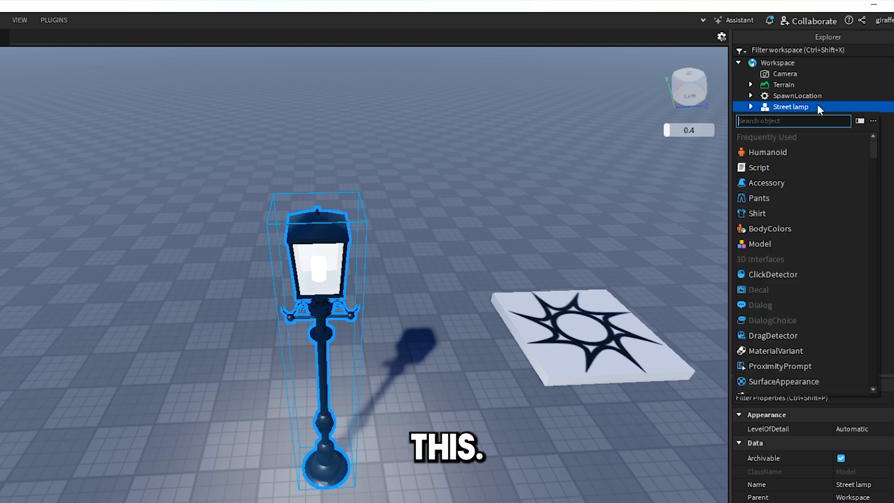
{"action": "left_click", "coordinate": [801, 170]}
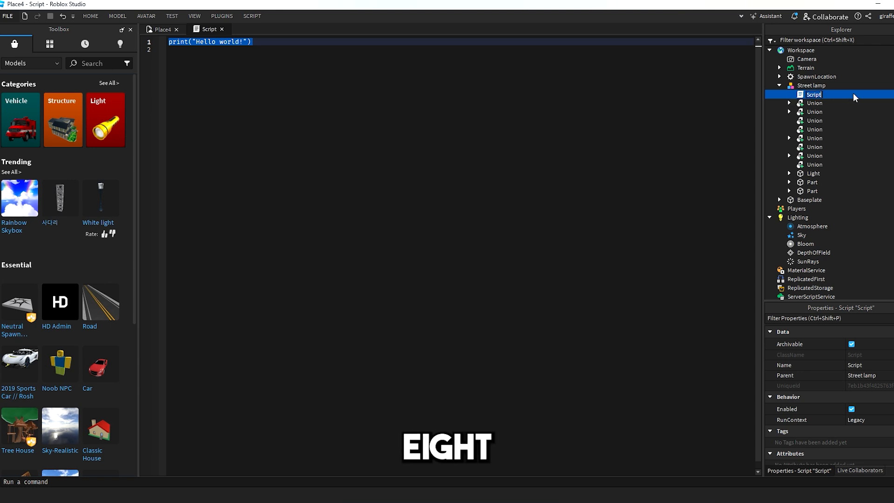
{"action": "key", "text": "Delete"}
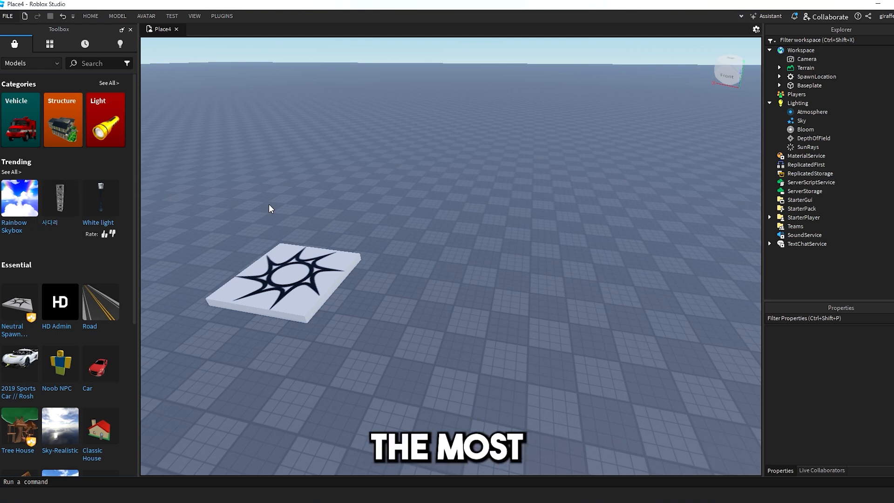
{"action": "right_click_drag", "start_coordinate": [305, 203], "coordinate": [324, 203]}
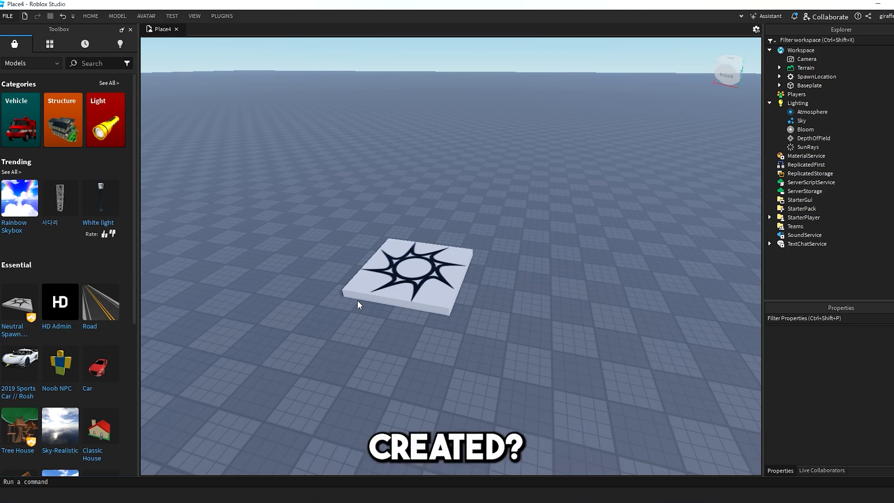
{"action": "left_click", "coordinate": [90, 17]}
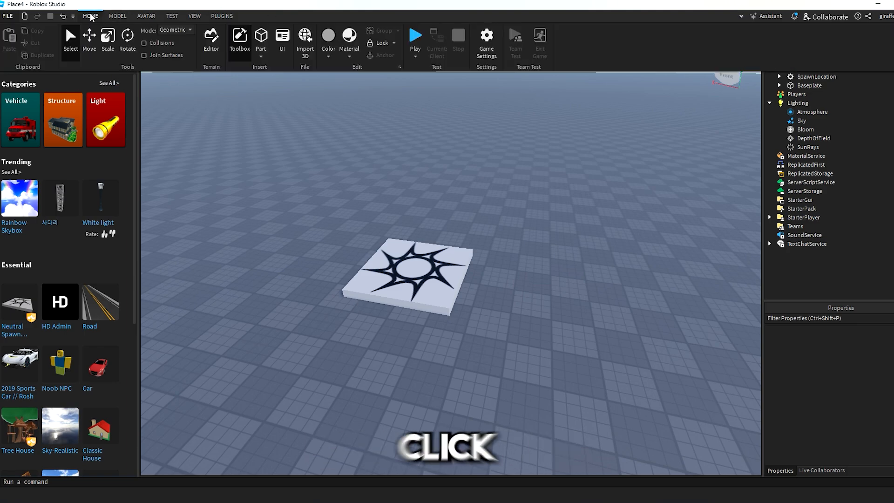
{"action": "left_click", "coordinate": [516, 46]}
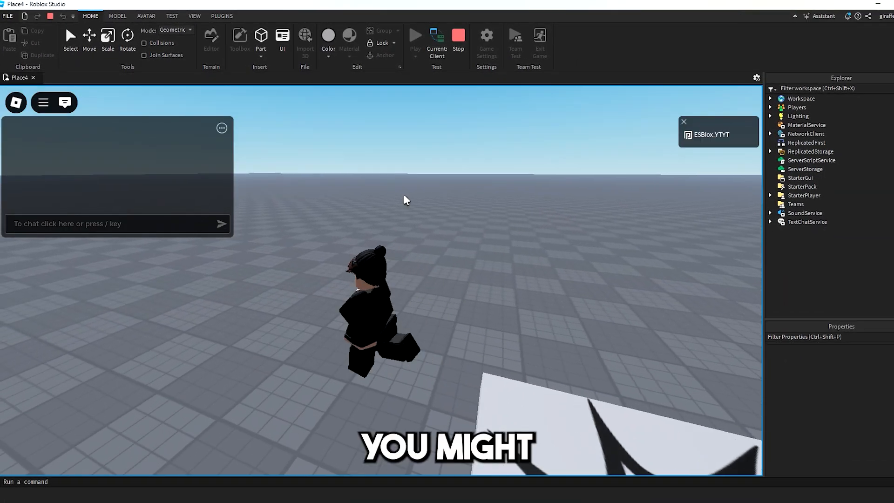
{"action": "left_click", "coordinate": [65, 103]}
{"action": "right_click_drag", "start_coordinate": [384, 190], "coordinate": [367, 211]}
{"action": "key", "text": "a"}
{"action": "key", "text": "w"}
{"action": "key", "text": "s"}
{"action": "key", "text": "space"}
{"action": "key", "text": "space"}
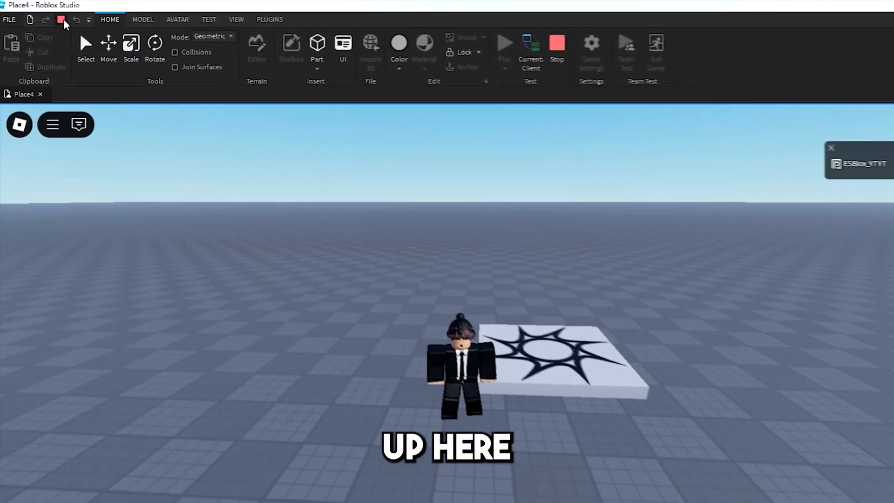
{"action": "double_click", "coordinate": [114, 24]}
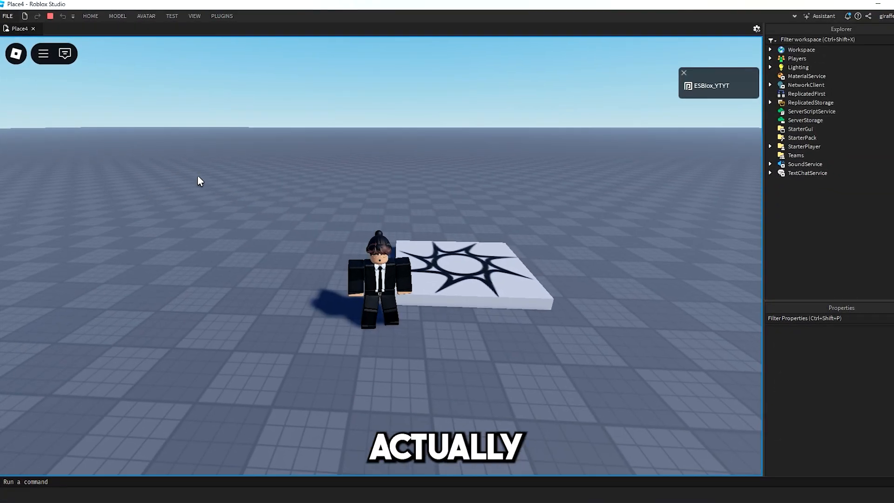
{"action": "key", "text": "Escape"}
{"action": "key", "text": "l"}
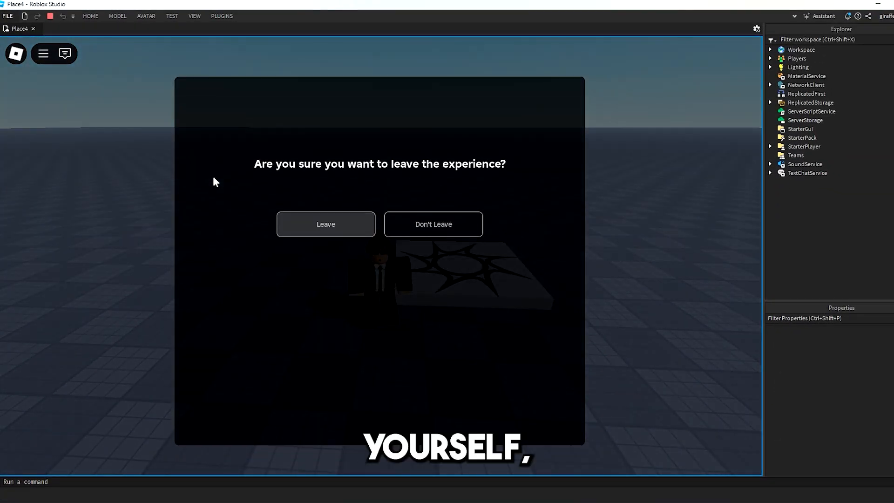
{"action": "key", "text": "Return"}
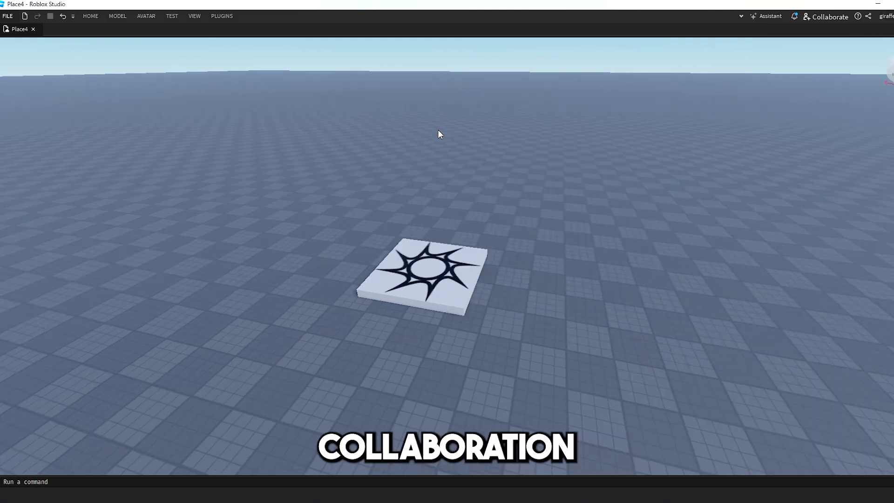
Reopen the Toolbox panel from the VIEW panel list.
{"action": "right_click_drag", "start_coordinate": [438, 130], "coordinate": [438, 129]}
{"action": "key", "text": "s"}
{"action": "right_click", "coordinate": [334, 245]}
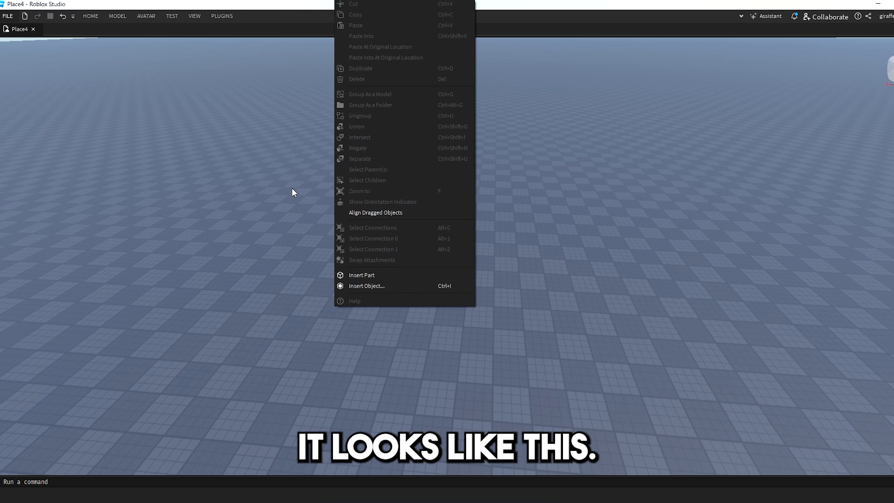
{"action": "left_click", "coordinate": [239, 131]}
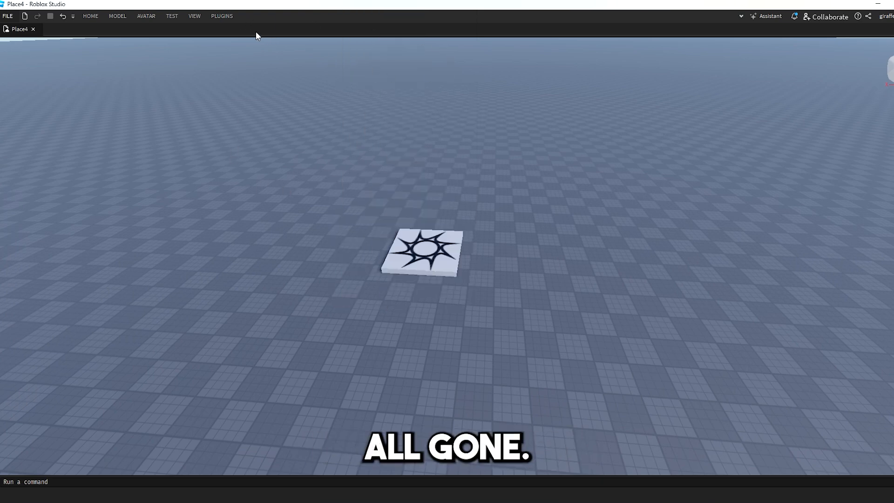
{"action": "left_click", "coordinate": [195, 16]}
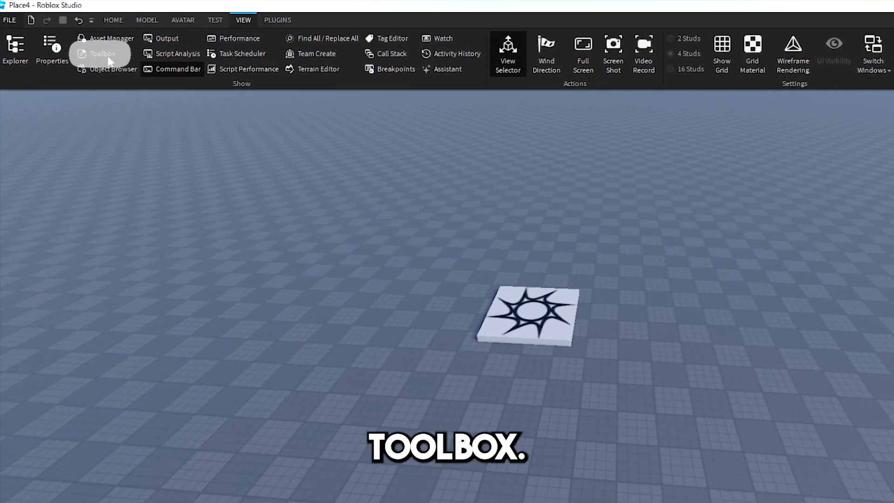
{"action": "left_click", "coordinate": [102, 53]}
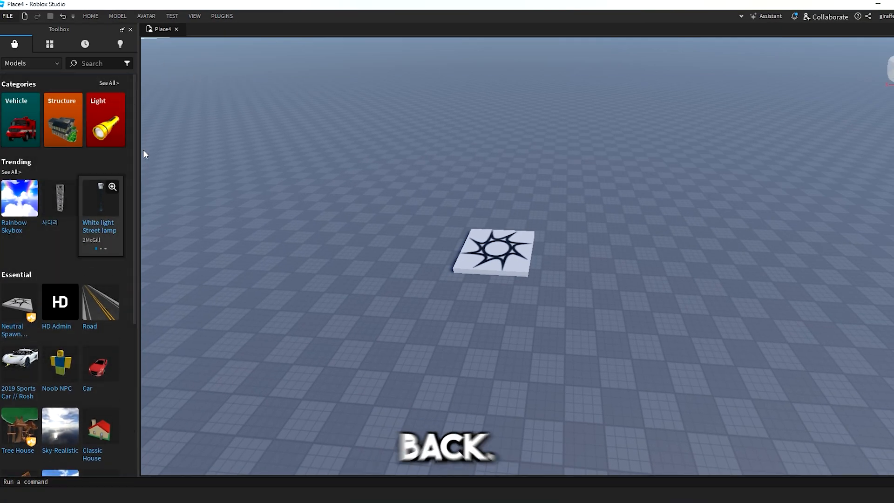
{"action": "left_click", "coordinate": [194, 17]}
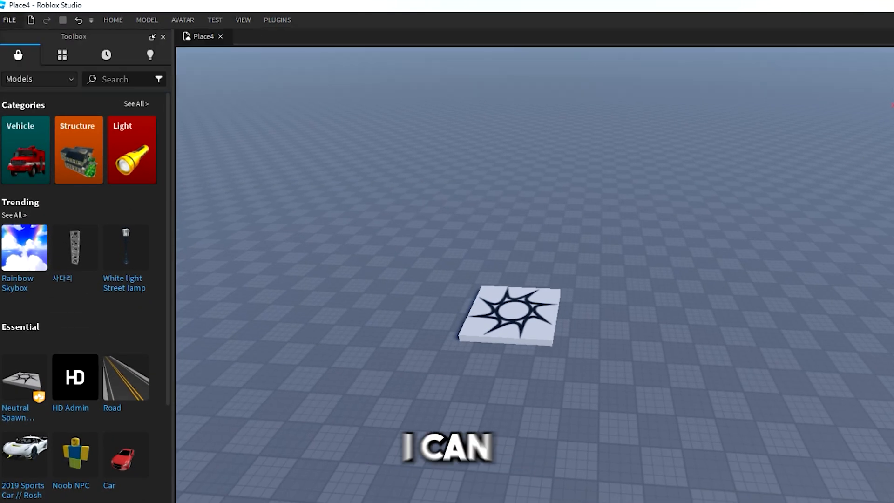
{"action": "left_click", "coordinate": [126, 247]}
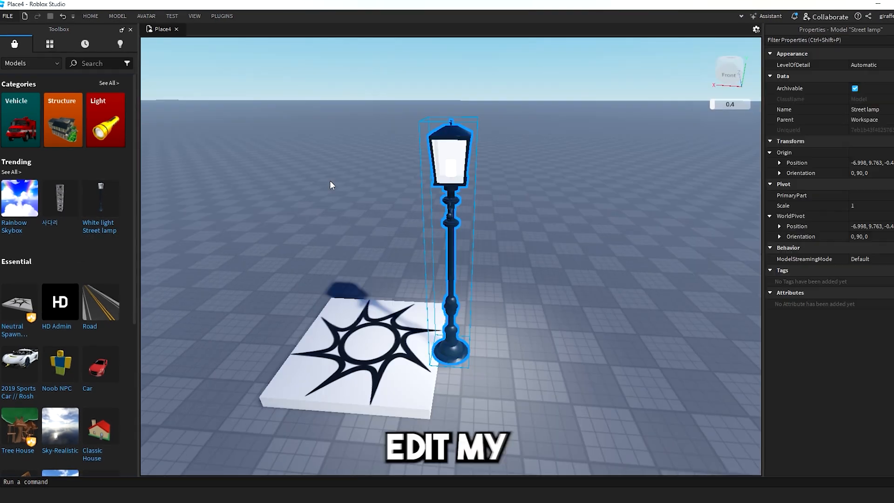
{"action": "left_click_drag", "start_coordinate": [448, 192], "coordinate": [560, 144]}
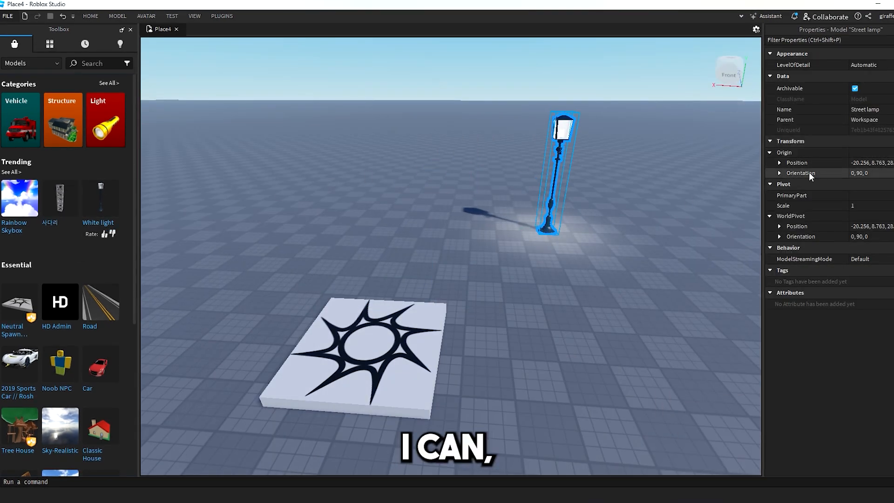
{"action": "type", "text": "1231221376, 1231"}
{"action": "key", "text": "Return"}
Orbit around the spawn pad, deselect the lamp, and bring the Explorer panel back.
{"action": "right_click_drag", "start_coordinate": [597, 217], "coordinate": [596, 217]}
{"action": "right_click_drag", "start_coordinate": [427, 160], "coordinate": [427, 159]}
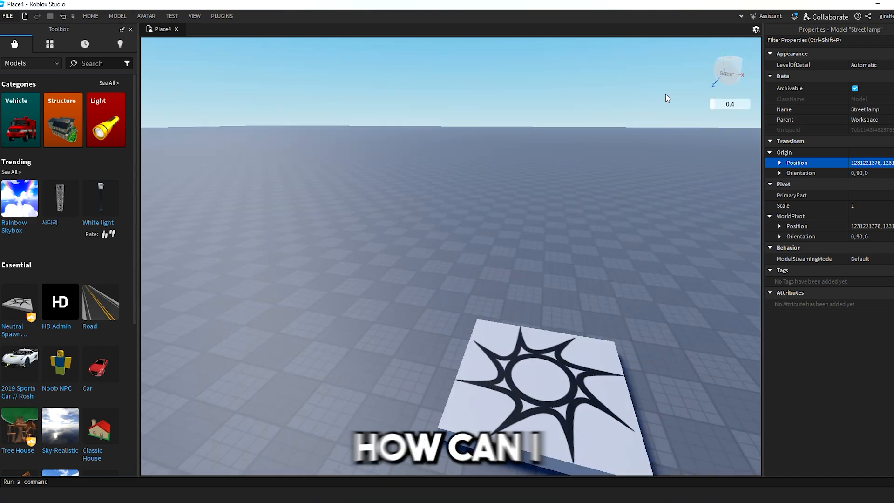
{"action": "right_click_drag", "start_coordinate": [432, 239], "coordinate": [432, 238]}
{"action": "left_click", "coordinate": [500, 249]}
{"action": "right_click_drag", "start_coordinate": [500, 249], "coordinate": [500, 249]}
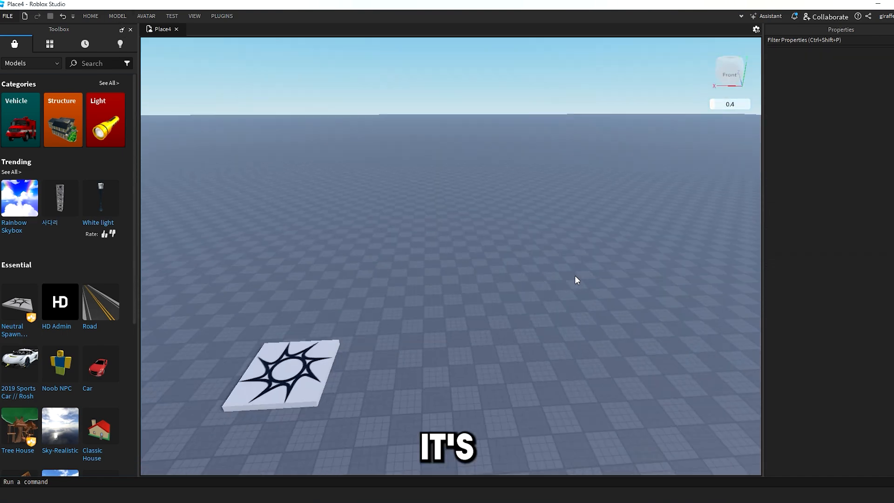
{"action": "left_click", "coordinate": [195, 16]}
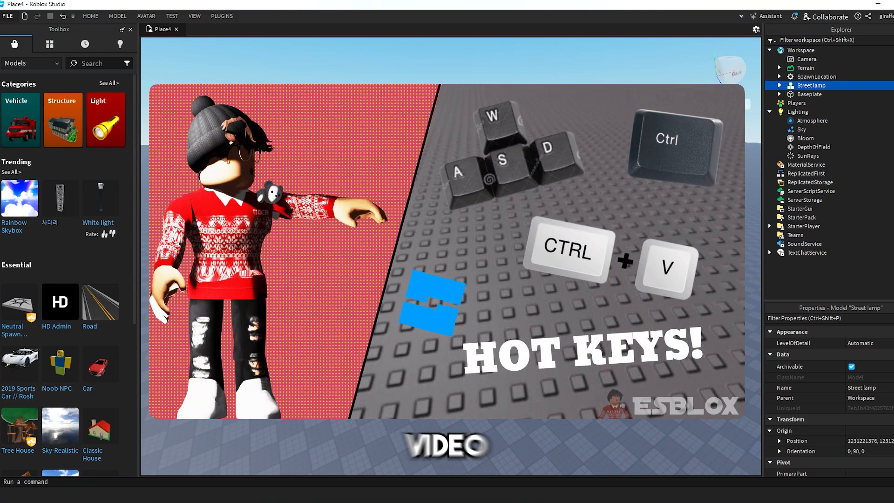
Delete the Street lamp, then delete the SpawnLocation and undo that deletion.
{"action": "key", "text": "f"}
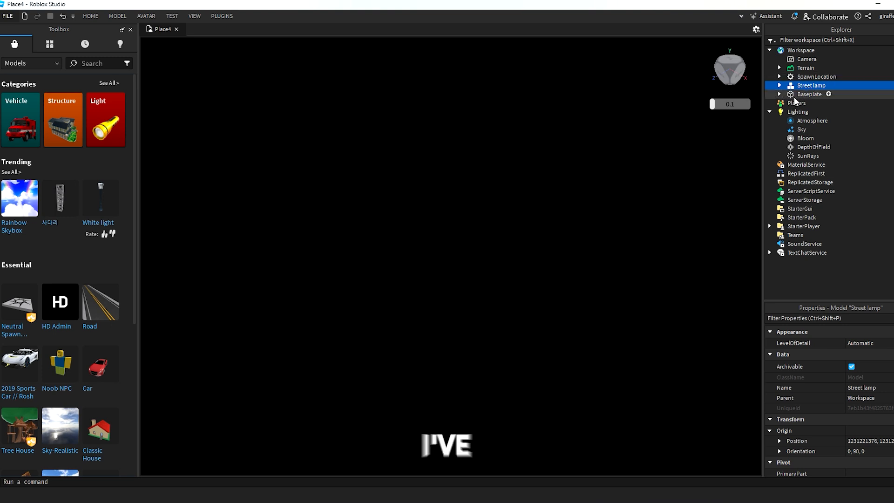
{"action": "key", "text": "Delete"}
{"action": "left_click", "coordinate": [811, 85]}
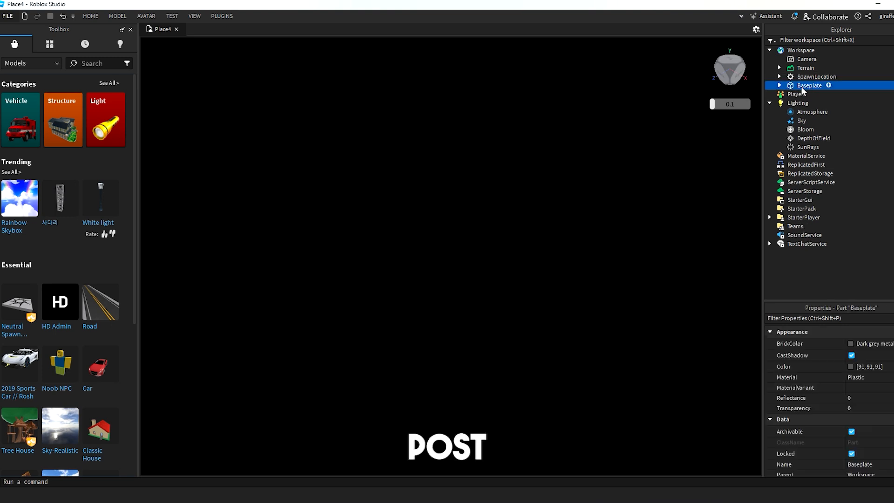
{"action": "key", "text": "f"}
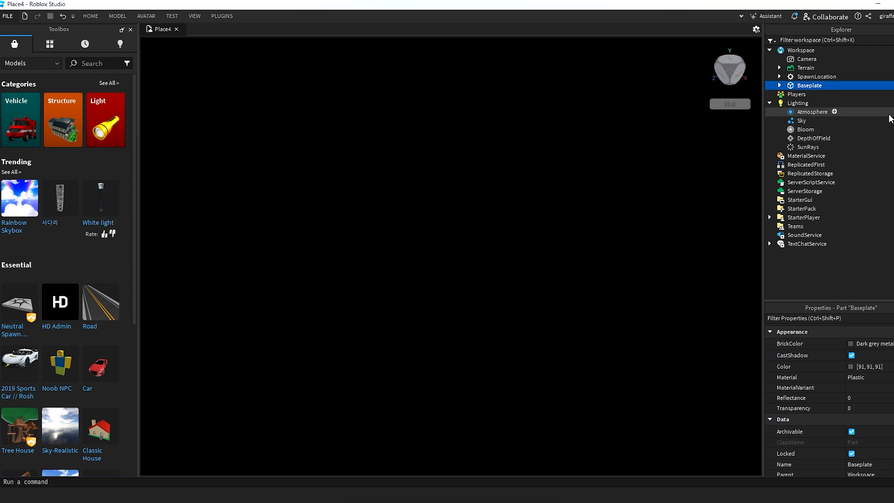
{"action": "left_click", "coordinate": [847, 78]}
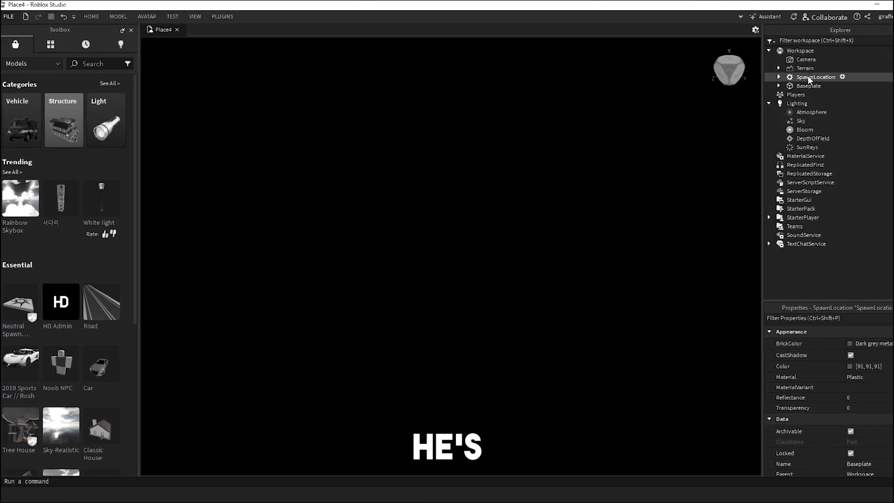
{"action": "key", "text": "Delete"}
{"action": "key", "text": "ctrl+z"}
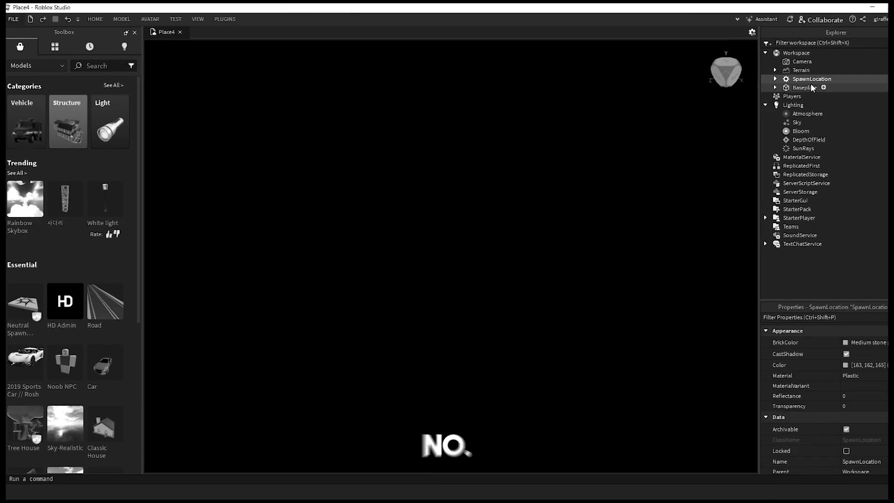
Close the Toolbox panel and select the Workspace in Explorer.
{"action": "scroll", "coordinate": [654, 138], "scroll_direction": "down", "scroll_amount": 4}
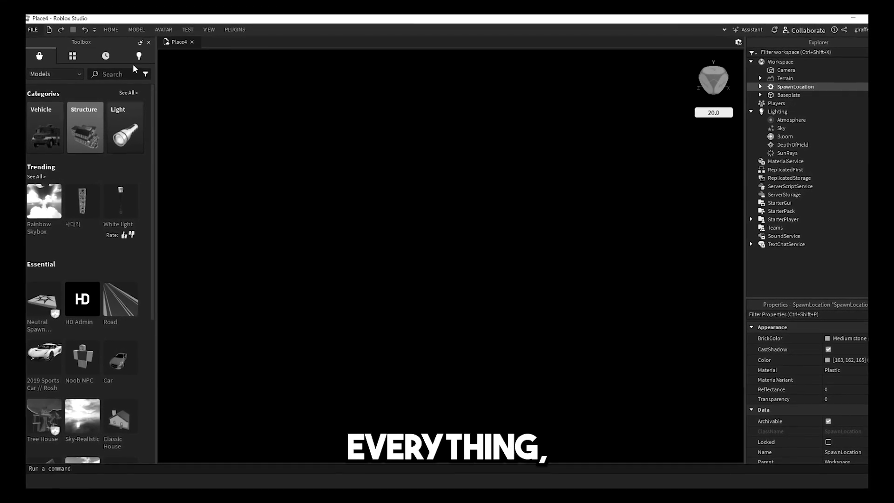
{"action": "left_click", "coordinate": [142, 38]}
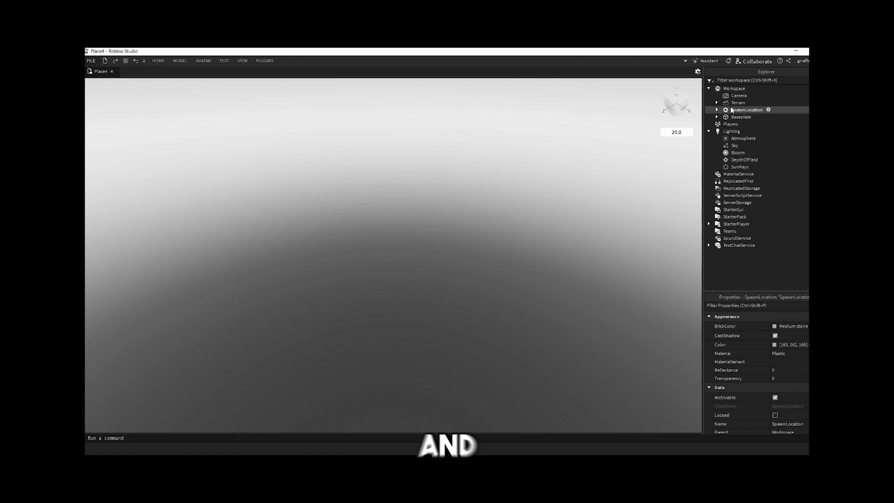
{"action": "left_click", "coordinate": [741, 99]}
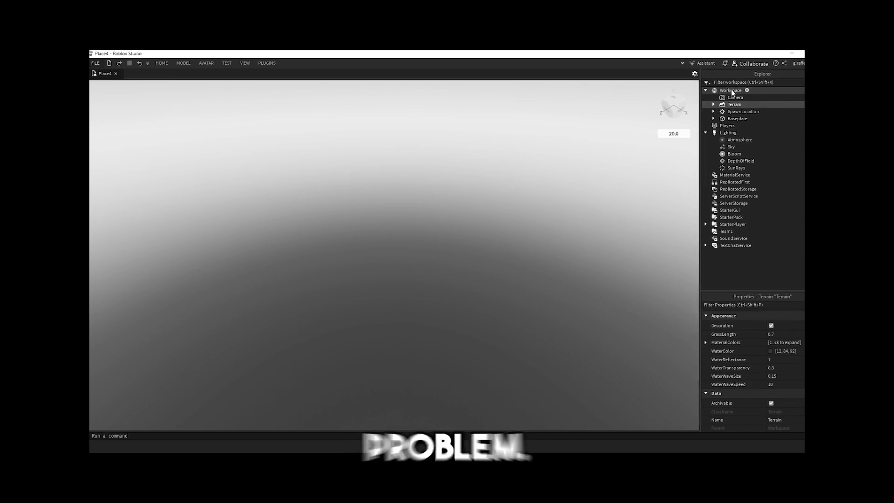
{"action": "left_click", "coordinate": [743, 85]}
Insert a new Part named 'f' into Workspace, then close Place4 without saving.
{"action": "left_click", "coordinate": [166, 66]}
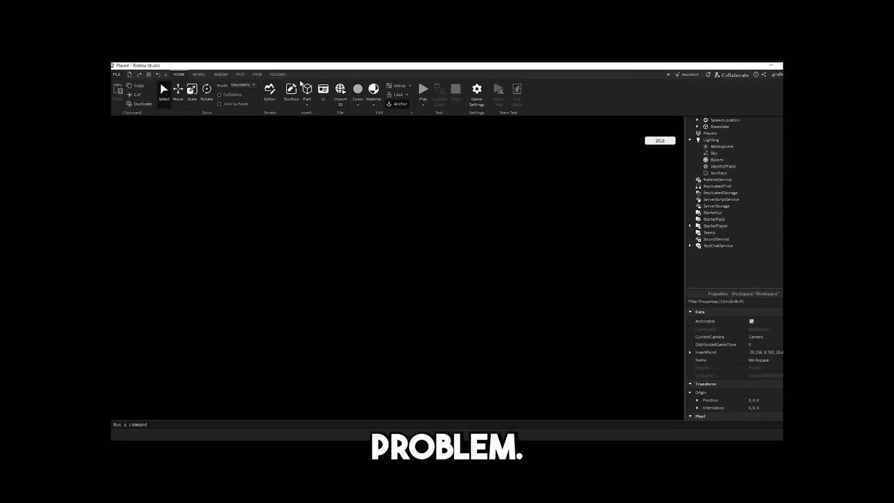
{"action": "left_click", "coordinate": [306, 90]}
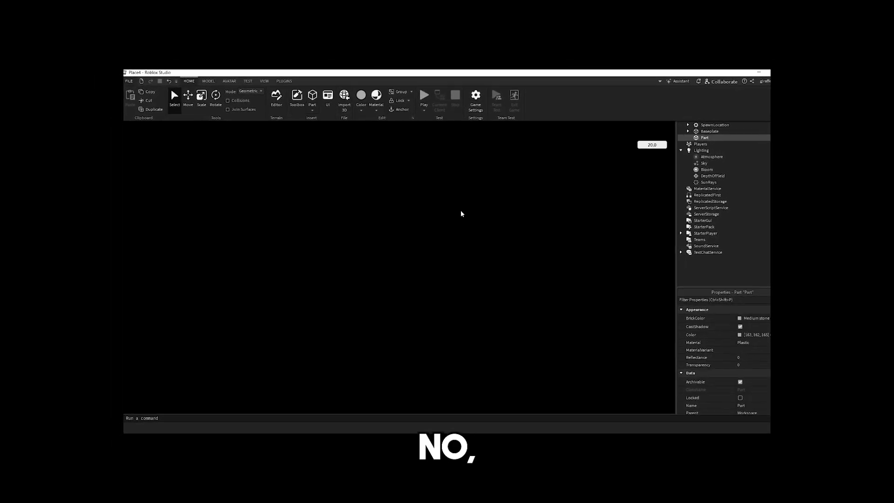
{"action": "left_click", "coordinate": [693, 141]}
{"action": "type", "text": "f"}
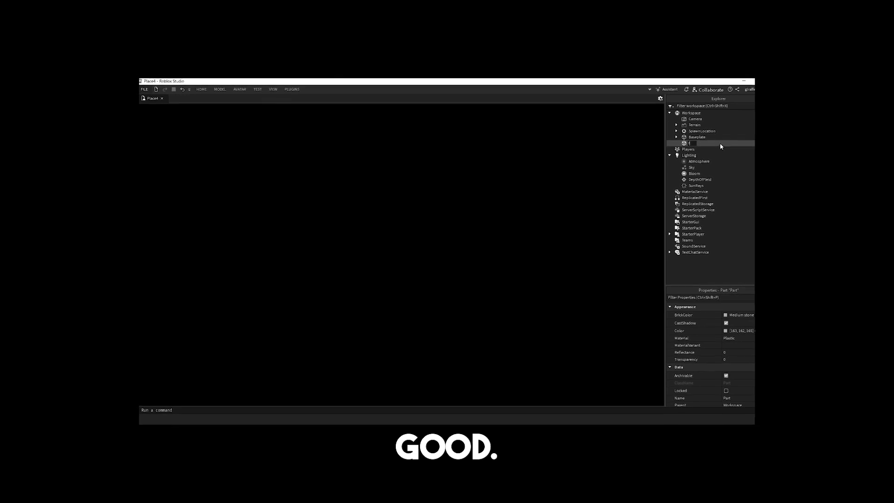
{"action": "key", "text": "Return"}
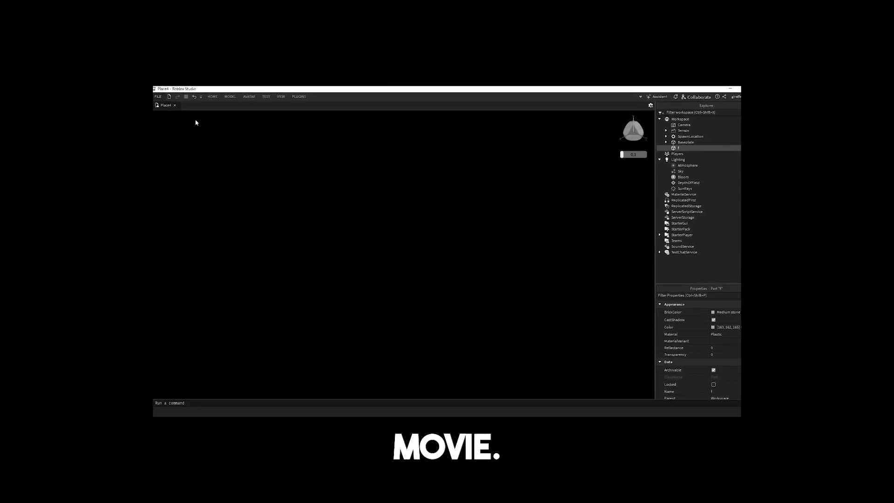
{"action": "left_click", "coordinate": [178, 108]}
{"action": "left_click", "coordinate": [474, 246]}
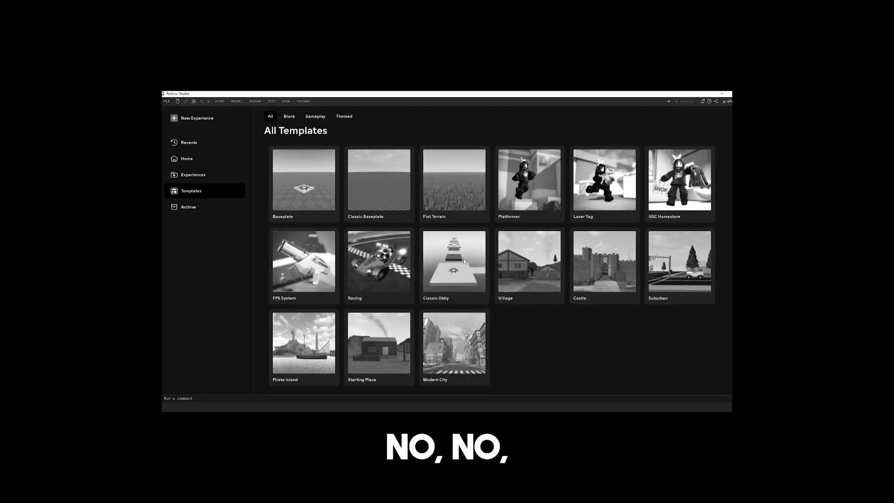
Create Place5 from the Baseplate template, orbit the view and bring up the Home tools.
{"action": "left_click", "coordinate": [298, 180]}
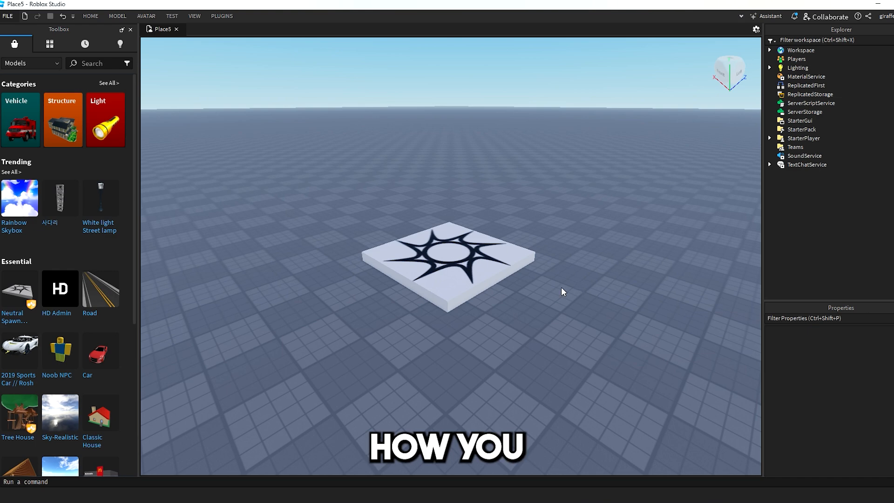
{"action": "right_click_drag", "start_coordinate": [500, 302], "coordinate": [493, 301]}
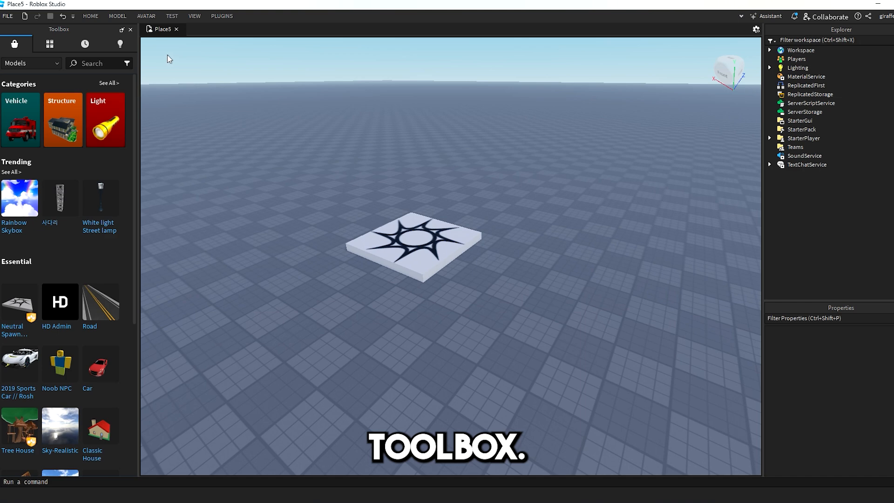
{"action": "left_click", "coordinate": [95, 15]}
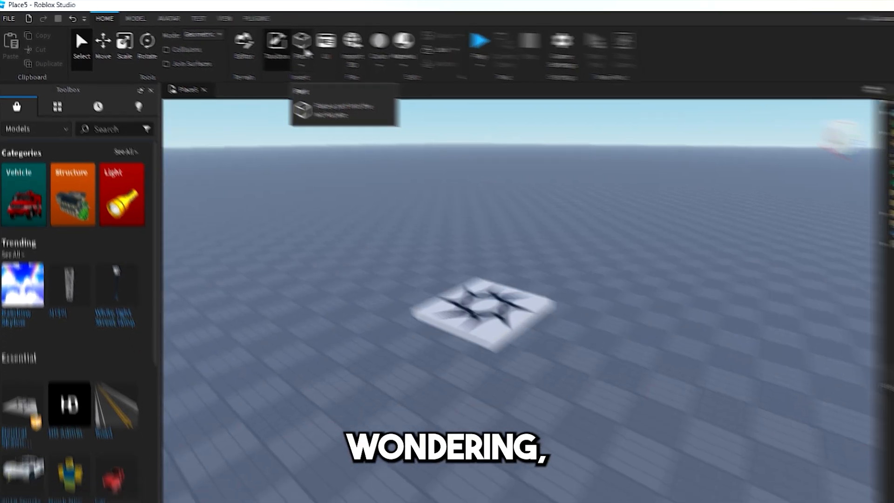
Insert new block parts onto the baseplate with the Home Part button.
{"action": "left_click", "coordinate": [327, 51]}
{"action": "right_click_drag", "start_coordinate": [486, 324], "coordinate": [497, 332]}
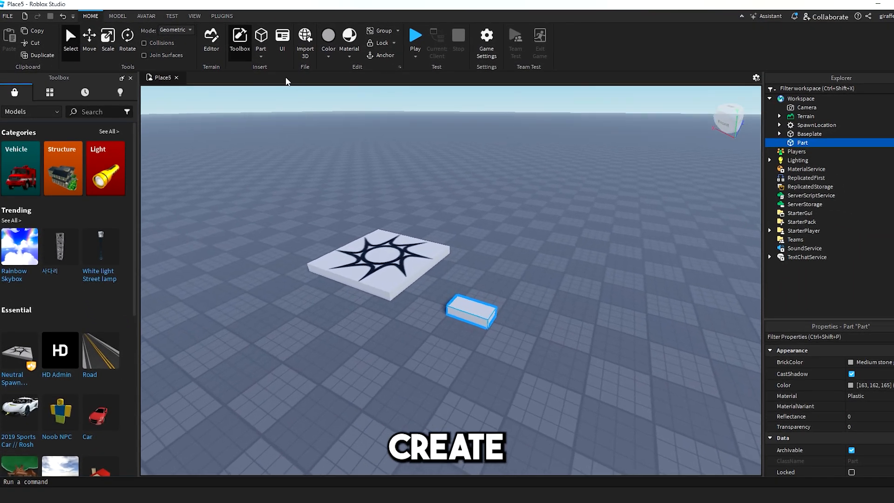
{"action": "left_click", "coordinate": [261, 43]}
{"action": "left_click", "coordinate": [262, 43]}
{"action": "left_click", "coordinate": [261, 43]}
{"action": "left_click", "coordinate": [262, 43]}
Drag the stacked blocks apart to separate spots beside the spawn pad.
{"action": "left_click_drag", "start_coordinate": [446, 245], "coordinate": [523, 312]}
{"action": "left_click_drag", "start_coordinate": [465, 264], "coordinate": [507, 276]}
{"action": "left_click_drag", "start_coordinate": [459, 272], "coordinate": [497, 294]}
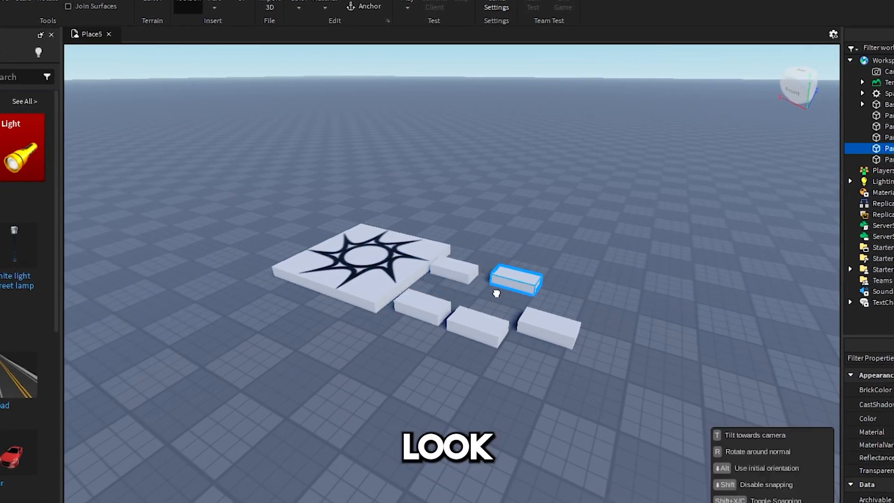
{"action": "left_click_drag", "start_coordinate": [533, 329], "coordinate": [535, 303]}
{"action": "left_click_drag", "start_coordinate": [501, 334], "coordinate": [529, 318]}
{"action": "left_click_drag", "start_coordinate": [450, 307], "coordinate": [466, 275]}
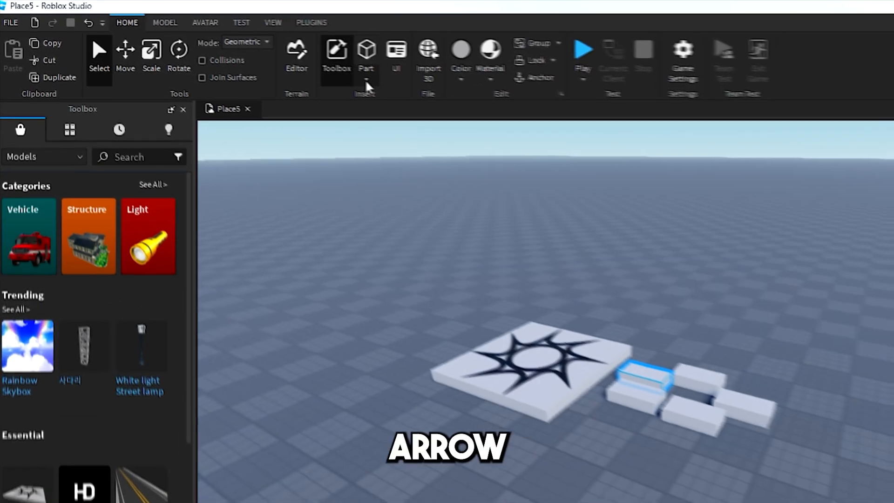
{"action": "left_click", "coordinate": [261, 58]}
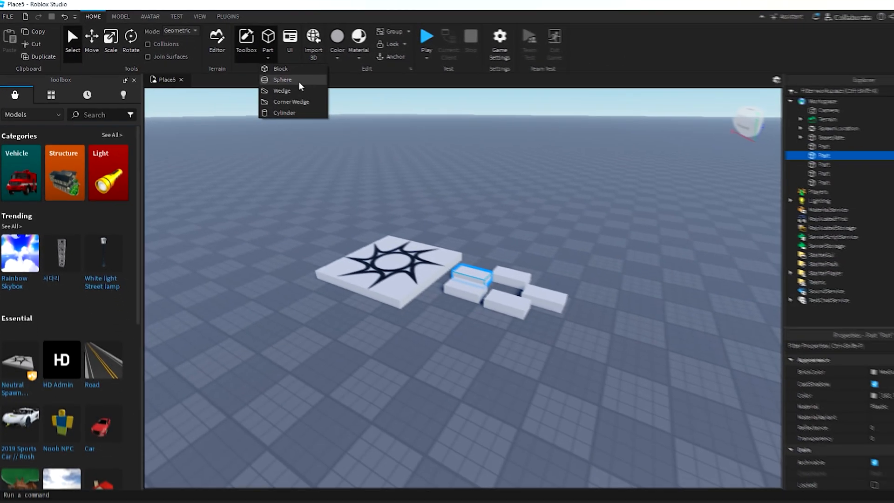
Insert a sphere part and set it on the open baseplate.
{"action": "left_click", "coordinate": [413, 116]}
{"action": "left_click_drag", "start_coordinate": [446, 251], "coordinate": [469, 251]}
{"action": "scroll", "coordinate": [466, 251], "scroll_direction": "up", "scroll_amount": 4}
{"action": "right_click_drag", "start_coordinate": [469, 252], "coordinate": [451, 269]}
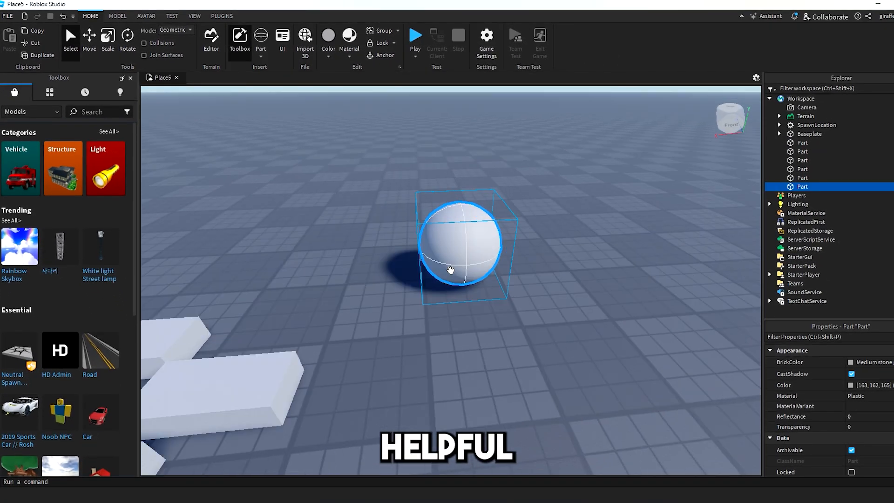
{"action": "left_click_drag", "start_coordinate": [451, 269], "coordinate": [517, 273]}
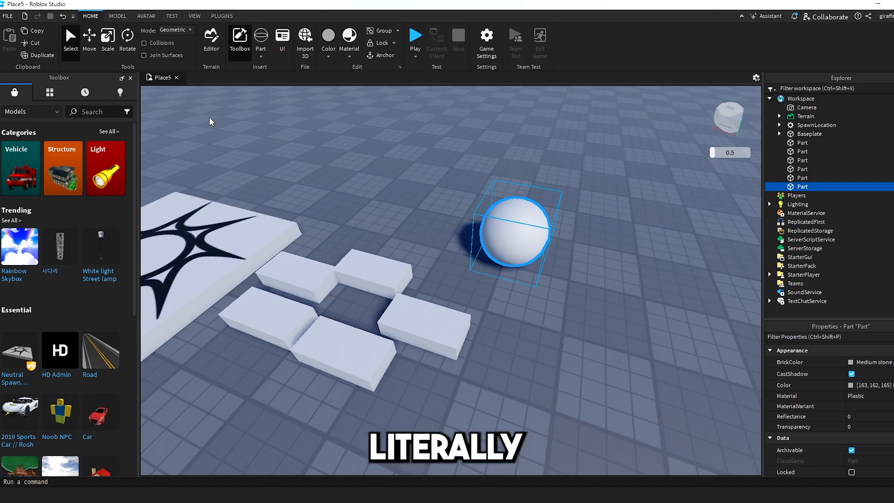
Add a wedge, delete it, and place a corner wedge among the blocks instead.
{"action": "left_click", "coordinate": [265, 59]}
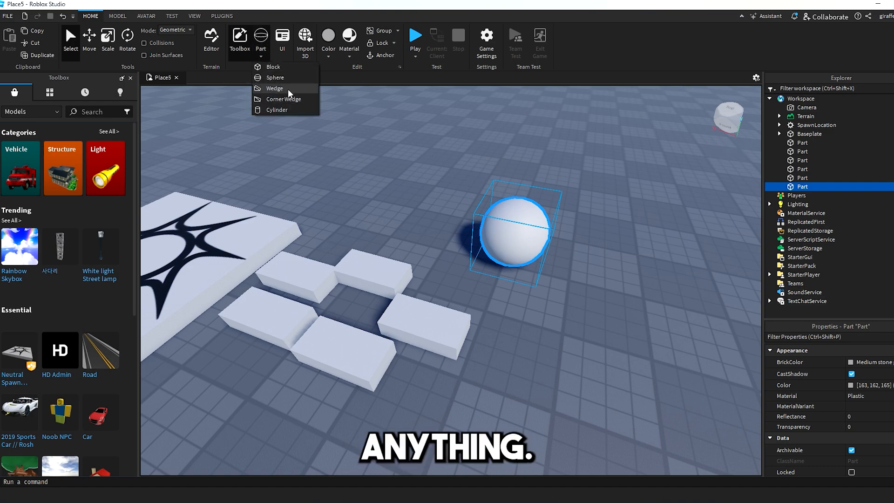
{"action": "left_click", "coordinate": [275, 89]}
{"action": "left_click_drag", "start_coordinate": [455, 275], "coordinate": [477, 323]}
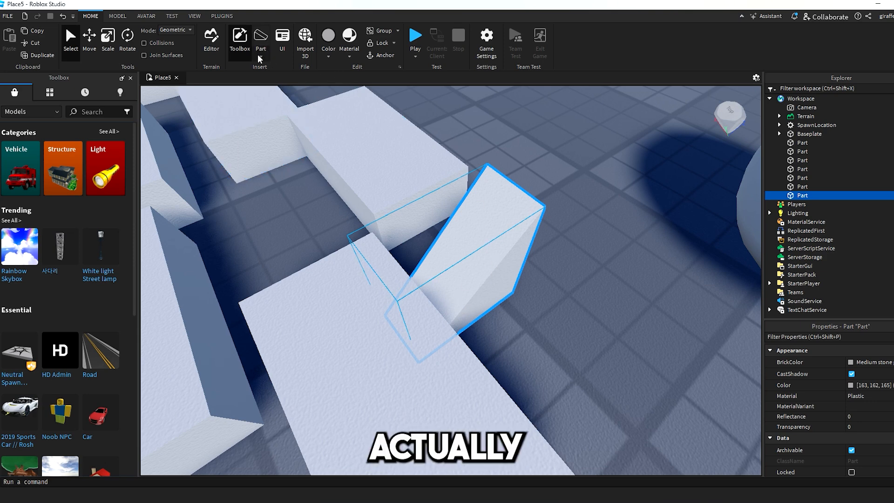
{"action": "key", "text": "Delete"}
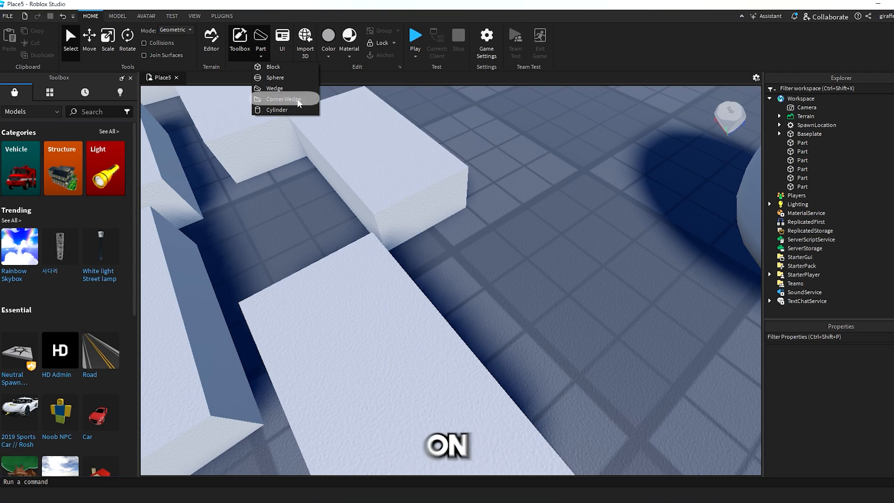
{"action": "left_click", "coordinate": [297, 100]}
{"action": "left_click_drag", "start_coordinate": [435, 218], "coordinate": [474, 299]}
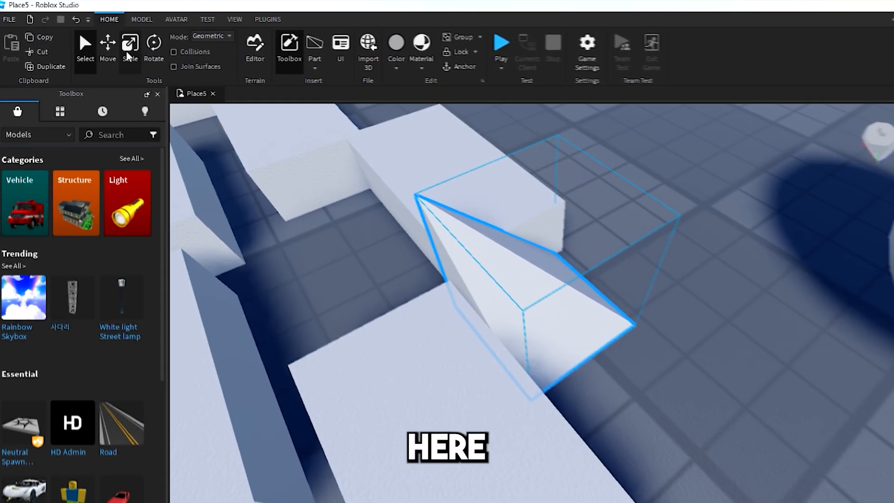
Scale the wedge to height 1.108 and length 5.103.
{"action": "left_click", "coordinate": [108, 43]}
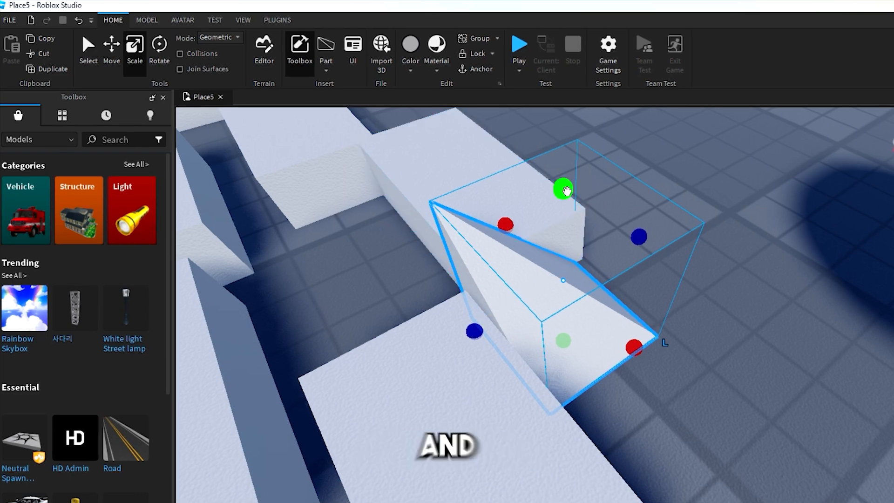
{"action": "left_click_drag", "start_coordinate": [453, 153], "coordinate": [442, 193]}
{"action": "left_click_drag", "start_coordinate": [551, 240], "coordinate": [551, 257]}
{"action": "left_click_drag", "start_coordinate": [633, 260], "coordinate": [640, 257]}
{"action": "left_click_drag", "start_coordinate": [512, 207], "coordinate": [513, 202]}
{"action": "left_click_drag", "start_coordinate": [508, 293], "coordinate": [557, 353]}
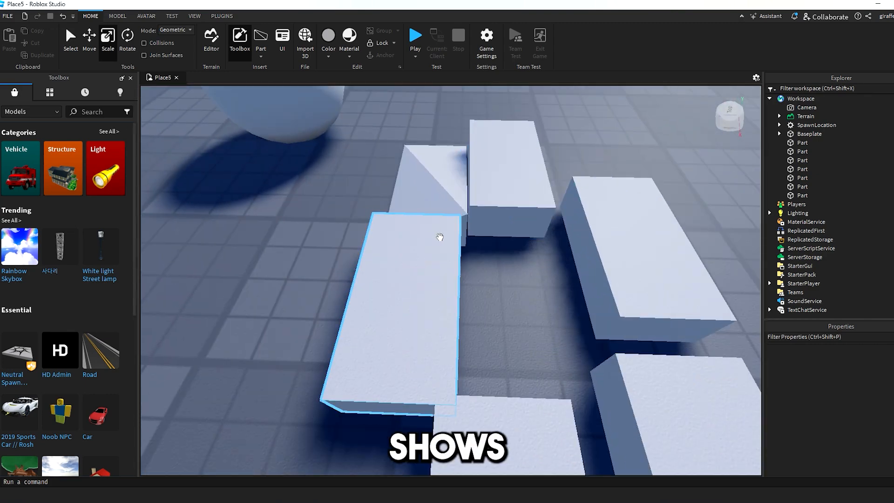
Duplicate the wedge twice and fit the copies and blocks together into a stepped ramp.
{"action": "left_click_drag", "start_coordinate": [440, 237], "coordinate": [522, 269]}
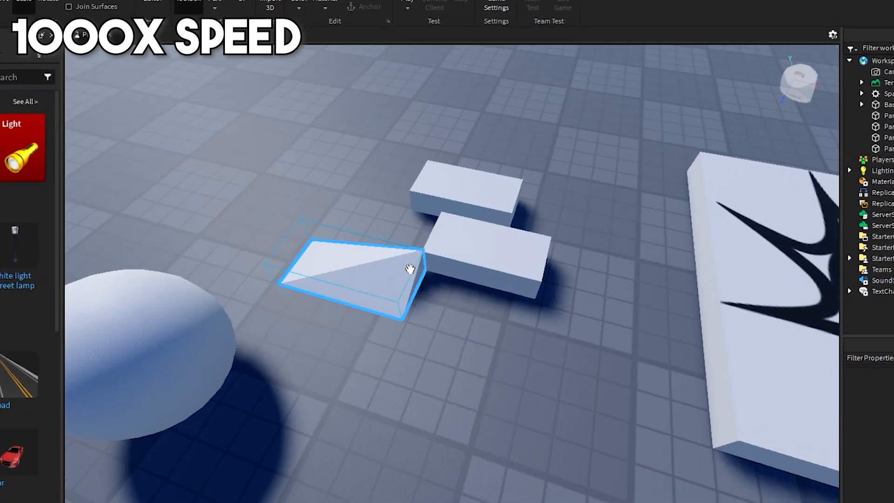
{"action": "left_click", "coordinate": [410, 269]}
{"action": "key", "text": "ctrl+d"}
{"action": "left_click_drag", "start_coordinate": [410, 268], "coordinate": [340, 307]}
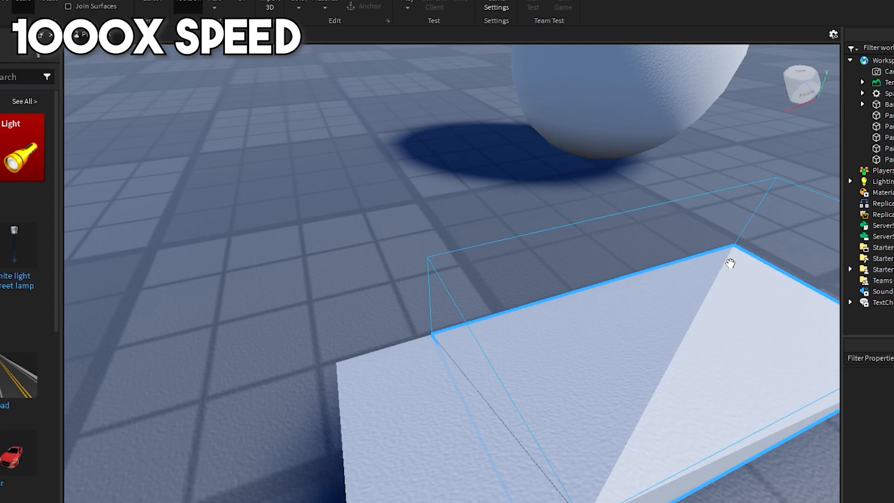
{"action": "left_click", "coordinate": [730, 262]}
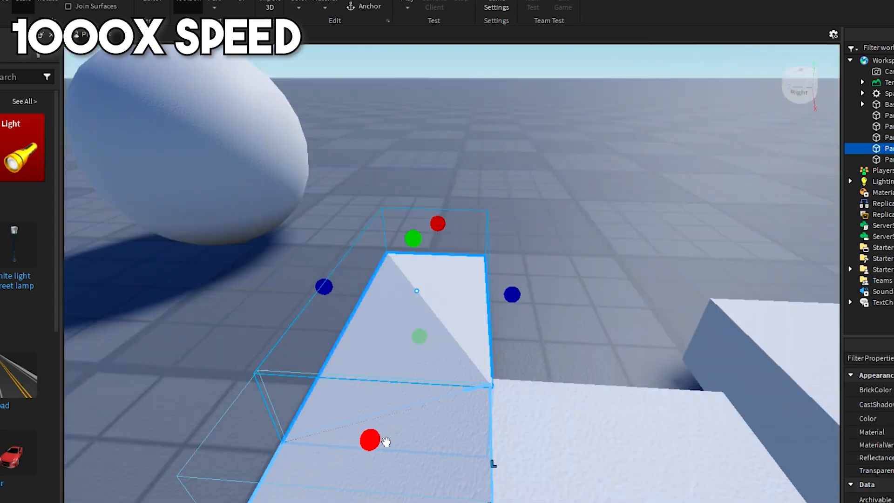
{"action": "left_click_drag", "start_coordinate": [569, 359], "coordinate": [549, 359]}
{"action": "left_click", "coordinate": [377, 296]}
{"action": "key", "text": "ctrl+d"}
{"action": "left_click_drag", "start_coordinate": [372, 309], "coordinate": [633, 381]}
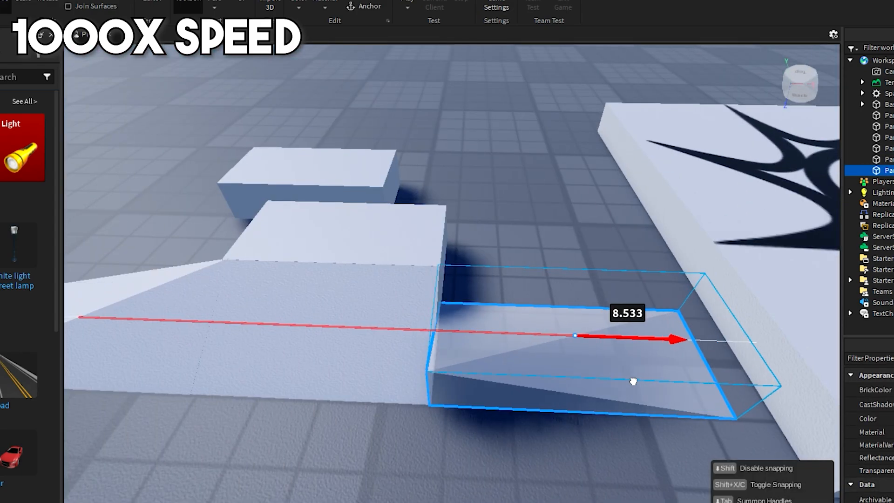
{"action": "left_click", "coordinate": [319, 268]}
{"action": "left_click", "coordinate": [555, 307]}
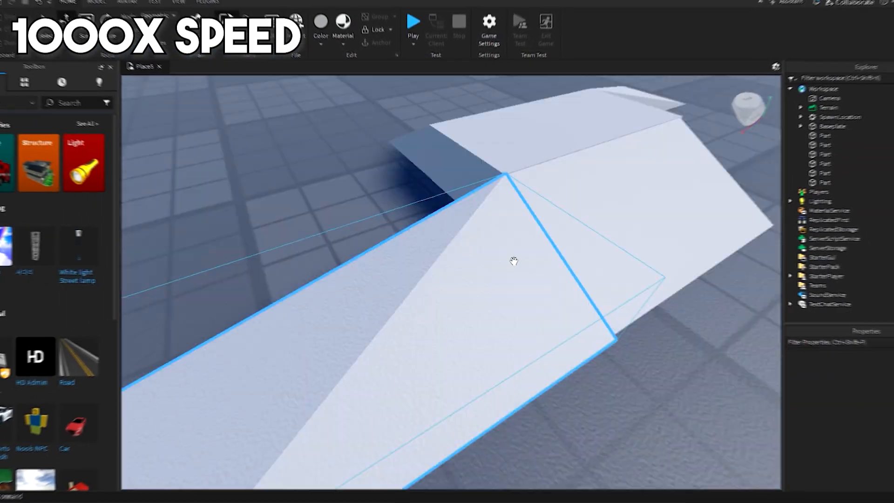
Orbit around the ramp and box-select its five parts.
{"action": "right_click_drag", "start_coordinate": [515, 261], "coordinate": [419, 261]}
{"action": "right_click_drag", "start_coordinate": [579, 397], "coordinate": [578, 396]}
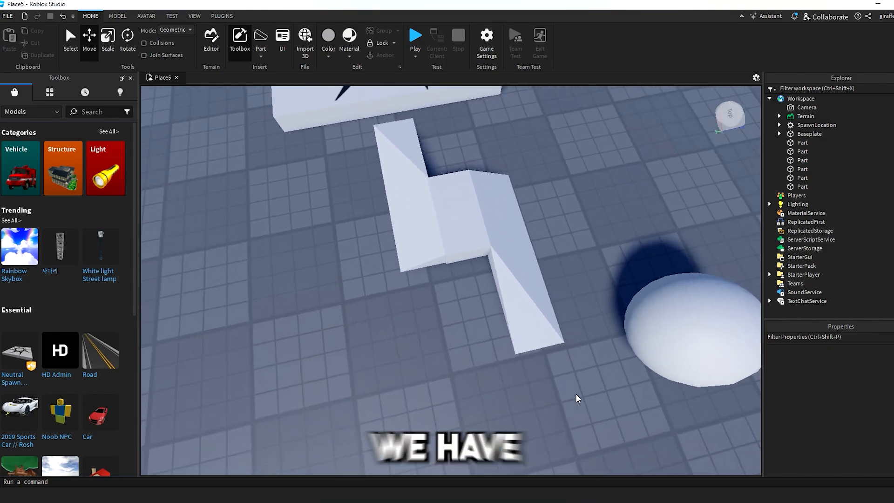
{"action": "scroll", "coordinate": [665, 298], "scroll_direction": "up", "scroll_amount": 3}
{"action": "right_click_drag", "start_coordinate": [665, 298], "coordinate": [665, 302]}
{"action": "right_click_drag", "start_coordinate": [567, 348], "coordinate": [567, 348]}
{"action": "scroll", "coordinate": [603, 338], "scroll_direction": "down", "scroll_amount": 1}
{"action": "scroll", "coordinate": [615, 331], "scroll_direction": "down", "scroll_amount": 2}
{"action": "right_click_drag", "start_coordinate": [614, 331], "coordinate": [615, 331]}
{"action": "scroll", "coordinate": [624, 331], "scroll_direction": "down", "scroll_amount": 1}
{"action": "scroll", "coordinate": [624, 330], "scroll_direction": "up", "scroll_amount": 1}
{"action": "left_click_drag", "start_coordinate": [640, 339], "coordinate": [371, 199]}
{"action": "left_click", "coordinate": [413, 155]}
Insert a new block part and delete the grouped Z-shaped ramp model.
{"action": "left_click", "coordinate": [267, 56]}
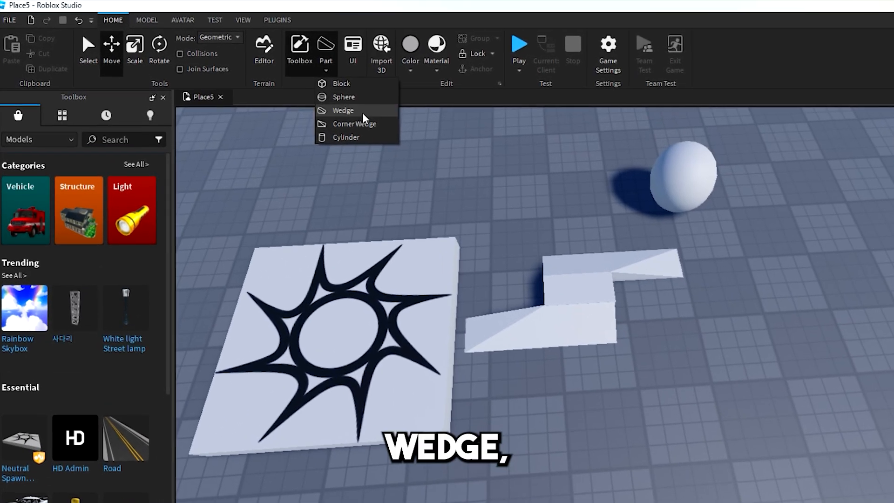
{"action": "left_click", "coordinate": [341, 83]}
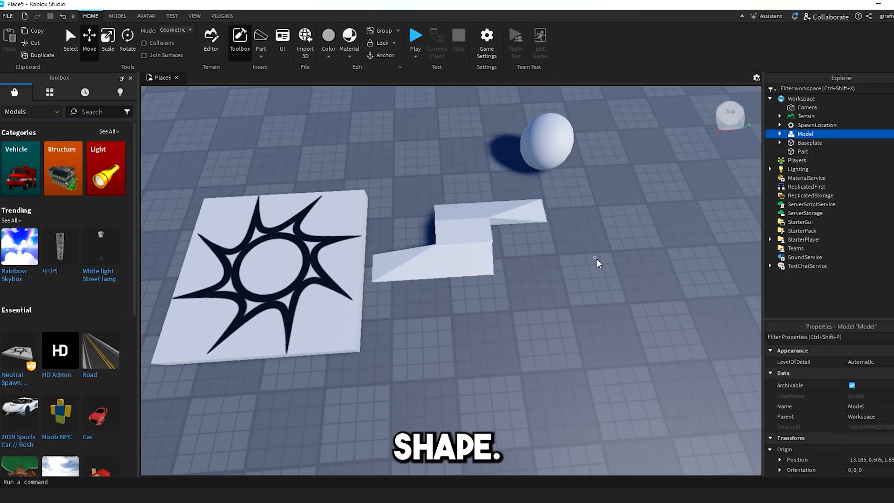
{"action": "left_click", "coordinate": [512, 238]}
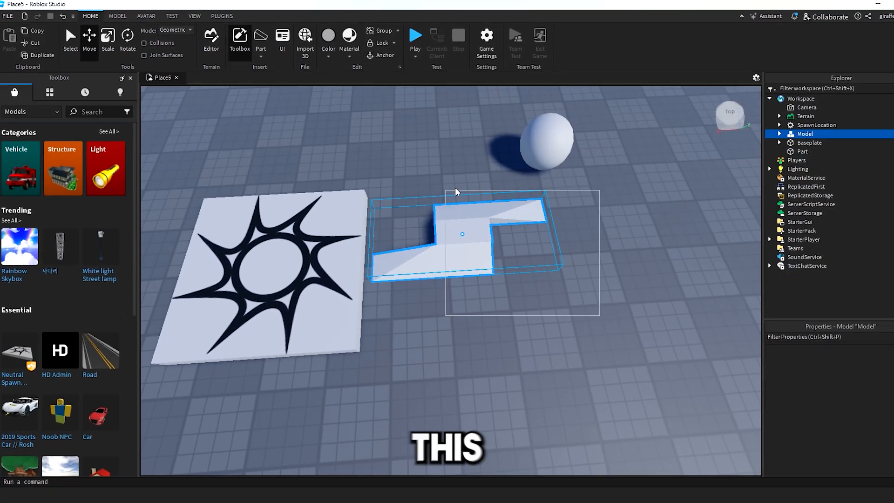
{"action": "left_click", "coordinate": [604, 331]}
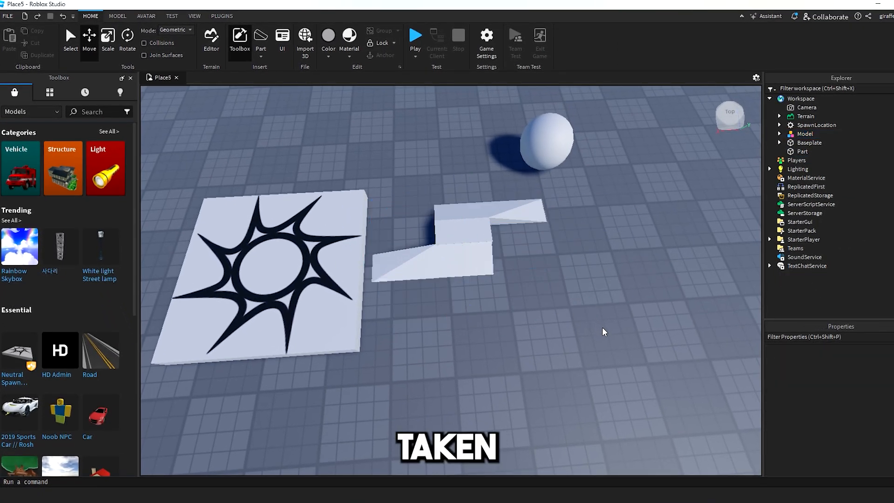
{"action": "left_click", "coordinate": [465, 251]}
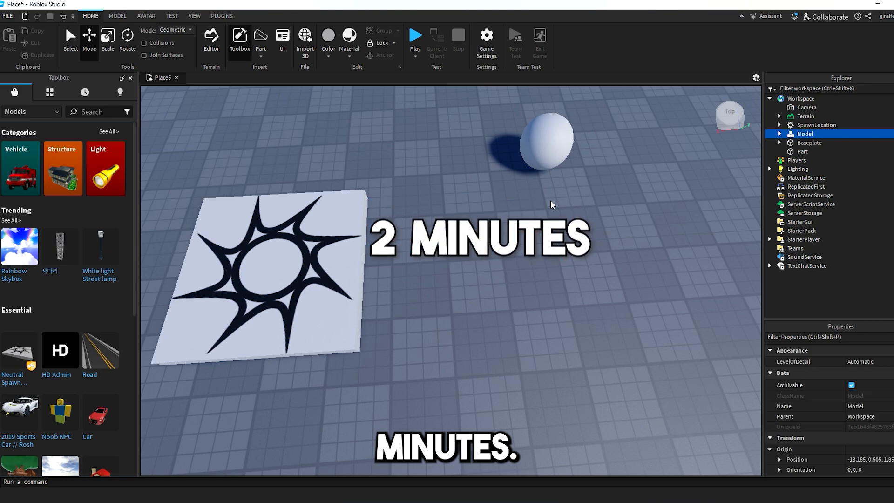
{"action": "key", "text": "Delete"}
Insert a test cylinder, then box-select and delete it.
{"action": "left_click", "coordinate": [260, 55]}
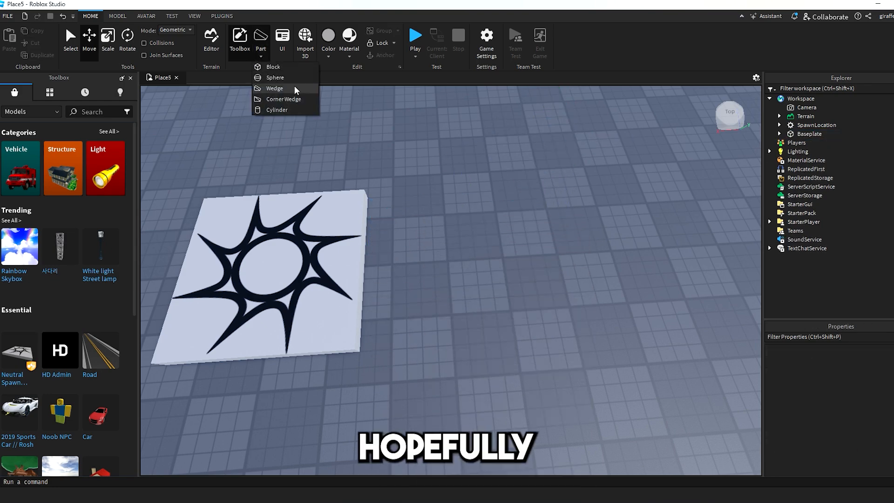
{"action": "left_click", "coordinate": [274, 110]}
{"action": "left_click", "coordinate": [526, 313]}
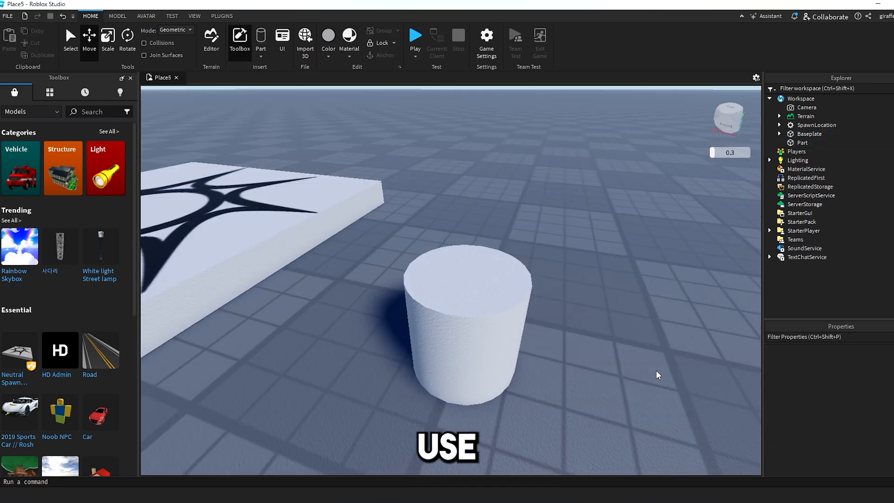
{"action": "right_click_drag", "start_coordinate": [659, 371], "coordinate": [639, 383]}
{"action": "mouse_move", "coordinate": [638, 379]}
{"action": "middle_mouse_down"}
{"action": "mouse_move", "coordinate": [627, 353]}
{"action": "mouse_move", "coordinate": [629, 368]}
{"action": "middle_mouse_up"}
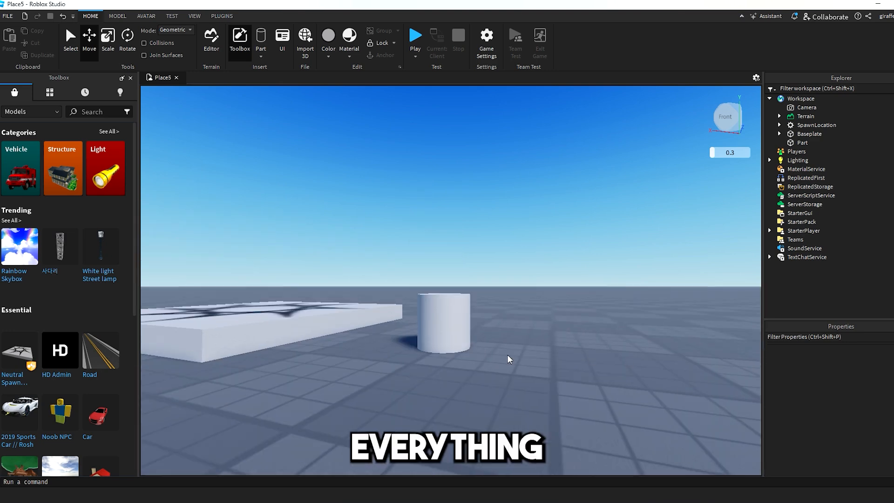
{"action": "left_click_drag", "start_coordinate": [405, 286], "coordinate": [526, 376]}
{"action": "key", "text": "Delete"}
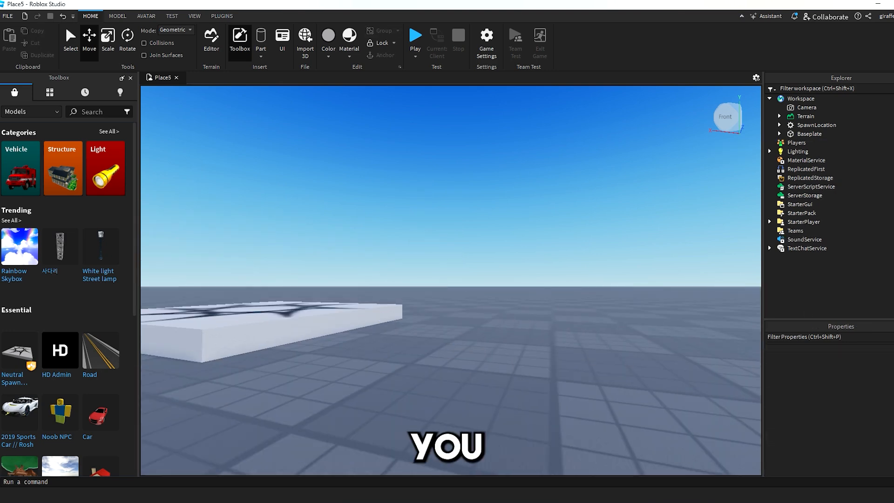
{"action": "right_click_drag", "start_coordinate": [434, 309], "coordinate": [450, 326]}
{"action": "middle_click_drag", "start_coordinate": [449, 326], "coordinate": [453, 343]}
{"action": "right_click_drag", "start_coordinate": [453, 343], "coordinate": [465, 356]}
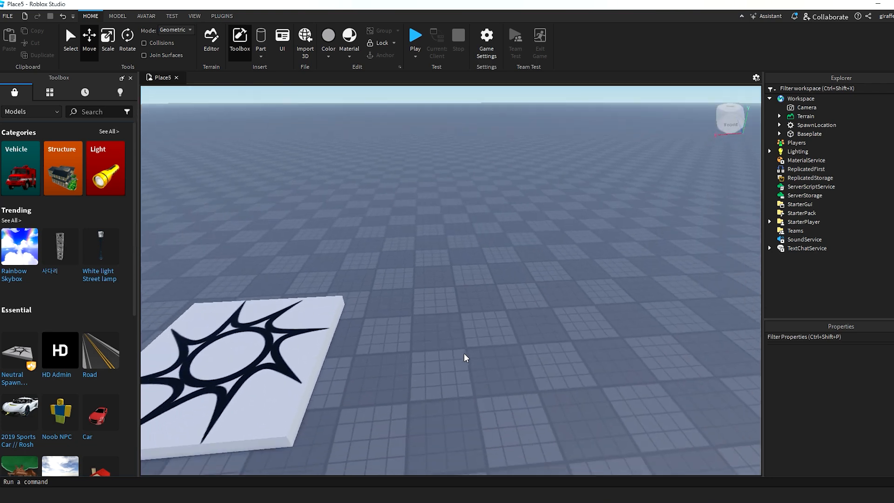
{"action": "scroll", "coordinate": [453, 343], "scroll_direction": "down", "scroll_amount": 1}
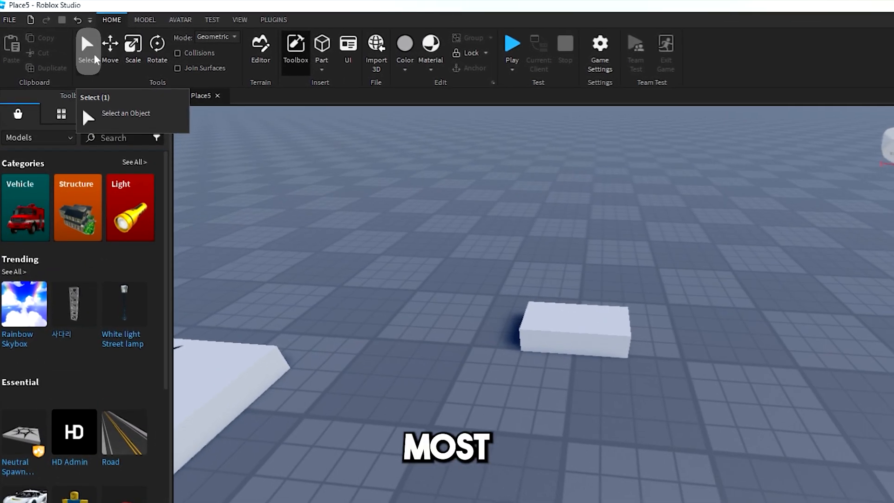
Drag the block part to a new spot near the spawn plate.
{"action": "left_click", "coordinate": [578, 322]}
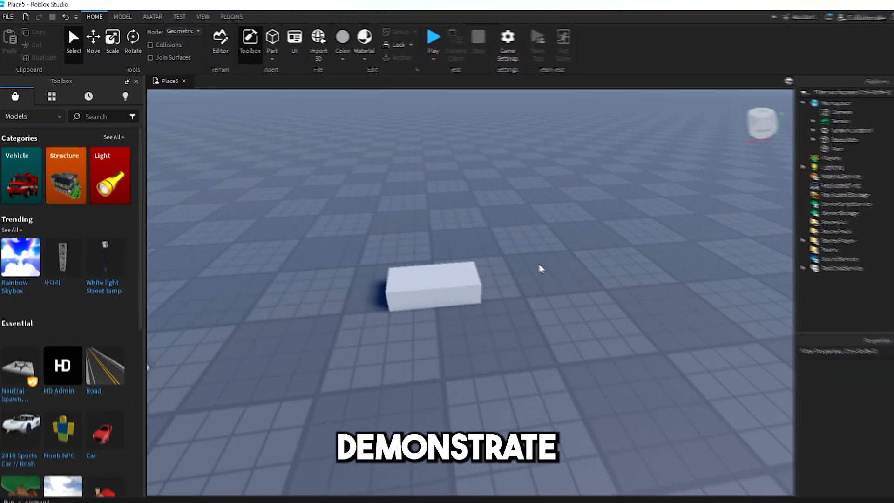
{"action": "left_click", "coordinate": [476, 255]}
{"action": "right_click_drag", "start_coordinate": [477, 255], "coordinate": [482, 250]}
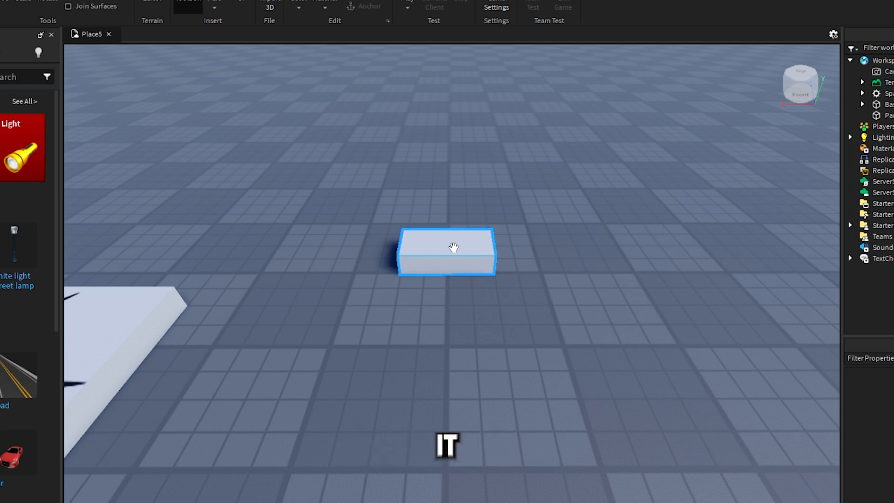
{"action": "left_click_drag", "start_coordinate": [451, 249], "coordinate": [441, 282]}
{"action": "left_click", "coordinate": [473, 331]}
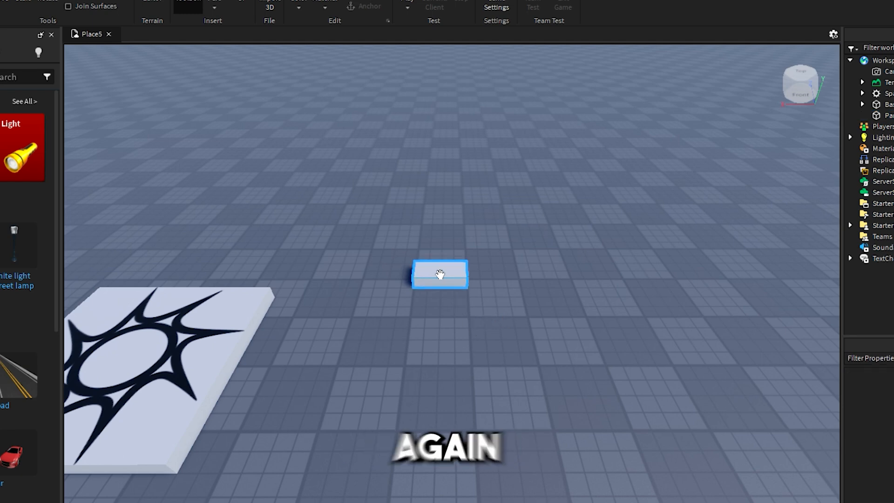
{"action": "left_click", "coordinate": [439, 274]}
{"action": "key", "text": "d"}
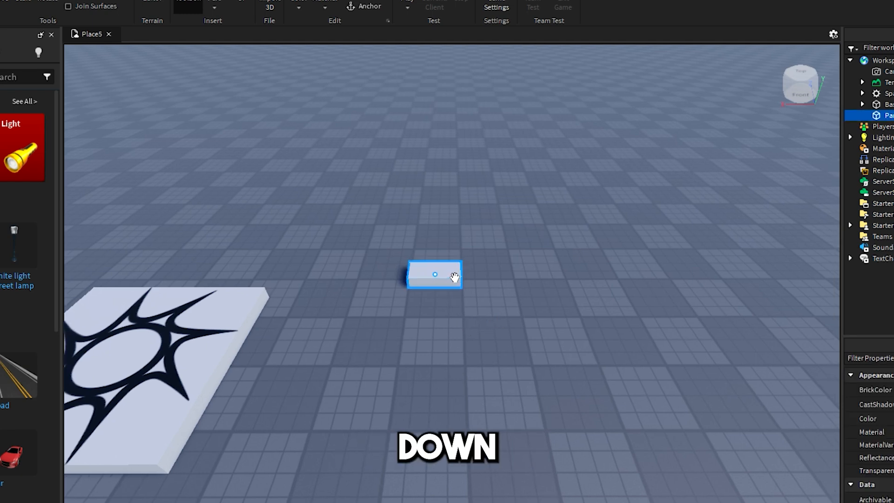
{"action": "left_click_drag", "start_coordinate": [439, 274], "coordinate": [441, 286]}
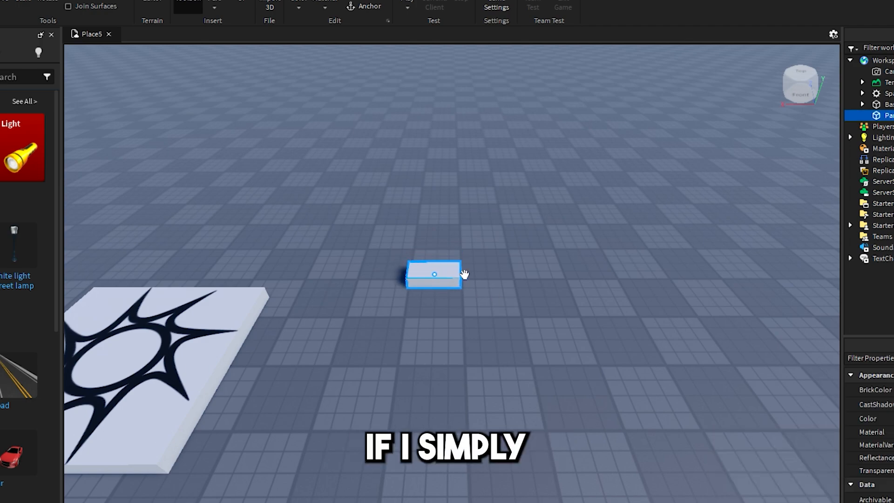
{"action": "left_click", "coordinate": [464, 274]}
{"action": "left_click", "coordinate": [446, 274]}
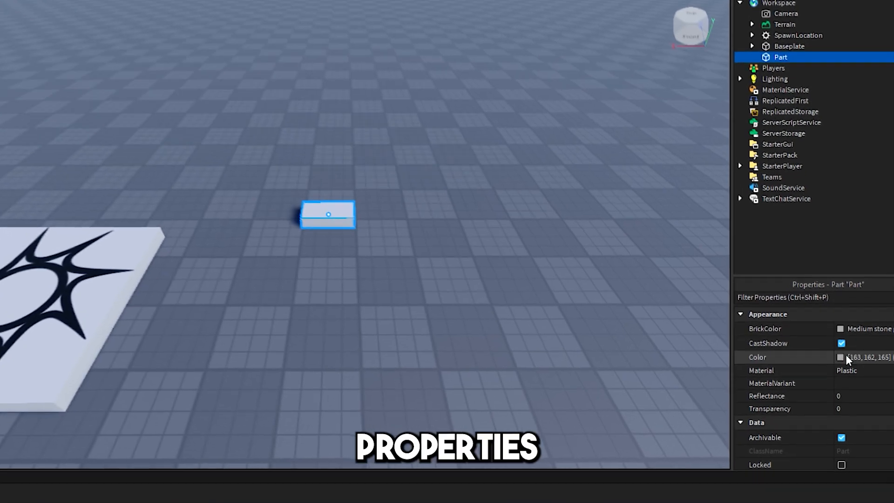
Colour the block Really red [255, 0, 0] and focus the view on it.
{"action": "left_click", "coordinate": [853, 386]}
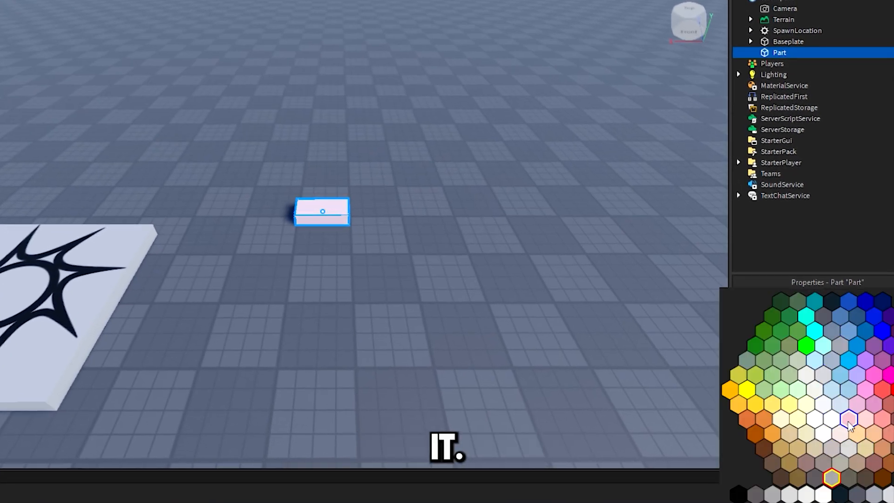
{"action": "left_click", "coordinate": [893, 390]}
{"action": "left_click", "coordinate": [421, 249]}
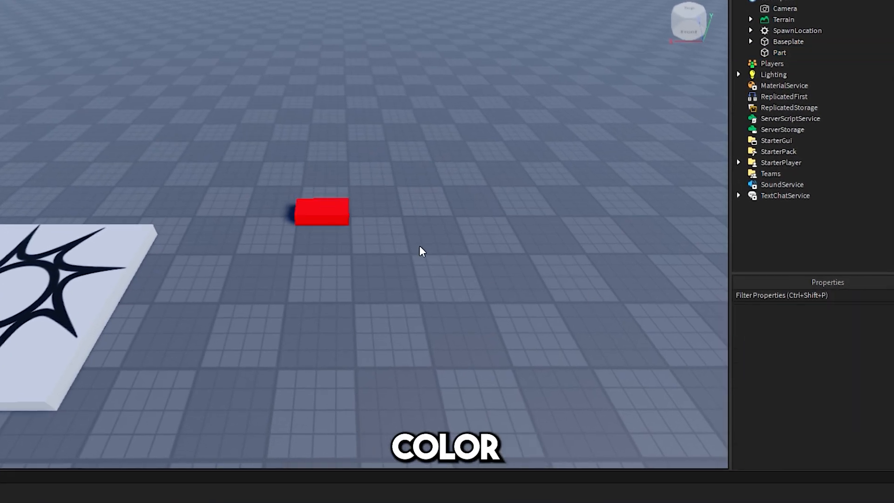
{"action": "left_click_drag", "start_coordinate": [188, 130], "coordinate": [452, 283]}
{"action": "key", "text": "f"}
{"action": "left_click", "coordinate": [511, 333]}
{"action": "right_click_drag", "start_coordinate": [542, 349], "coordinate": [529, 357]}
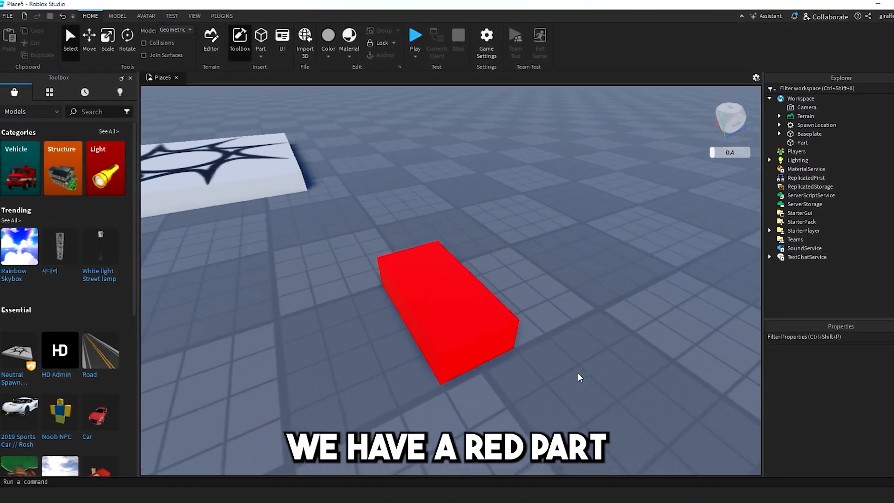
{"action": "key", "text": "a"}
{"action": "left_click", "coordinate": [503, 281]}
With the Move tool, slide the red part sideways and along its length.
{"action": "key", "text": "d"}
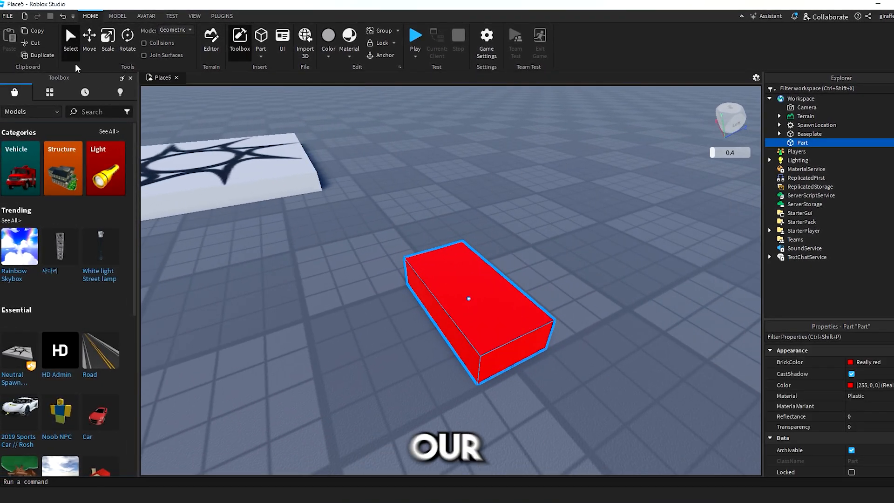
{"action": "left_click", "coordinate": [382, 168]}
{"action": "right_click_drag", "start_coordinate": [382, 168], "coordinate": [383, 164]}
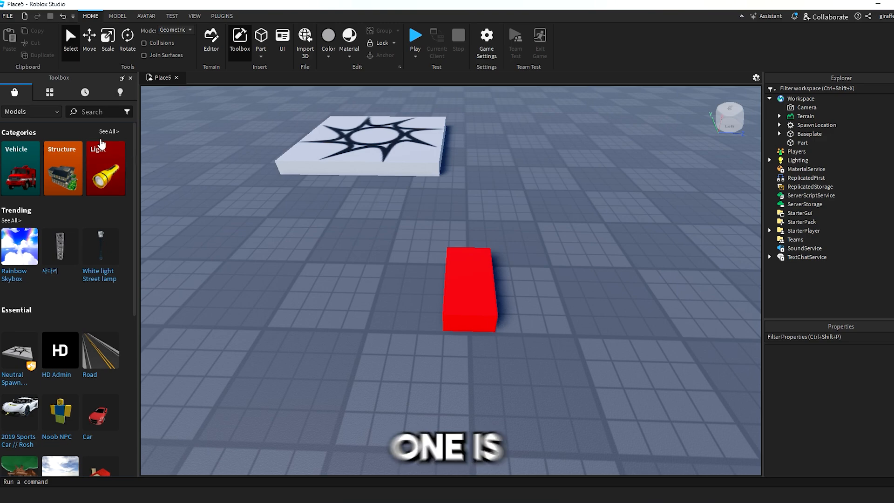
{"action": "left_click", "coordinate": [96, 41]}
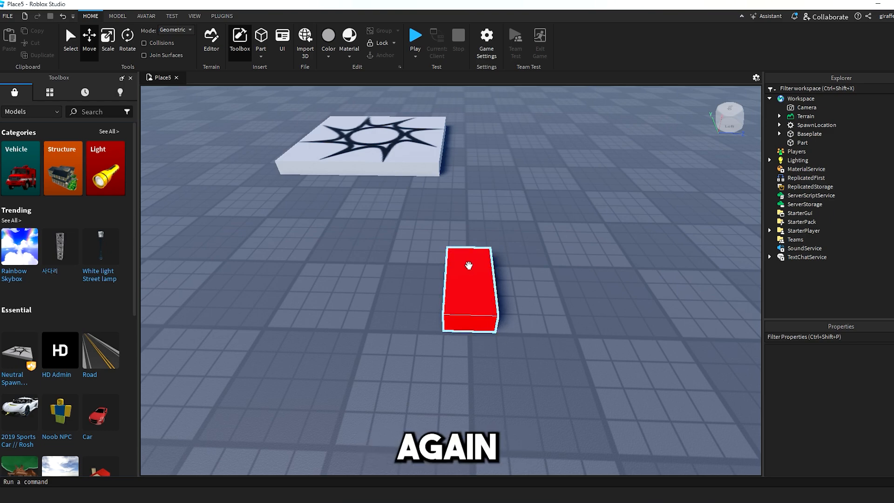
{"action": "left_click", "coordinate": [468, 266]}
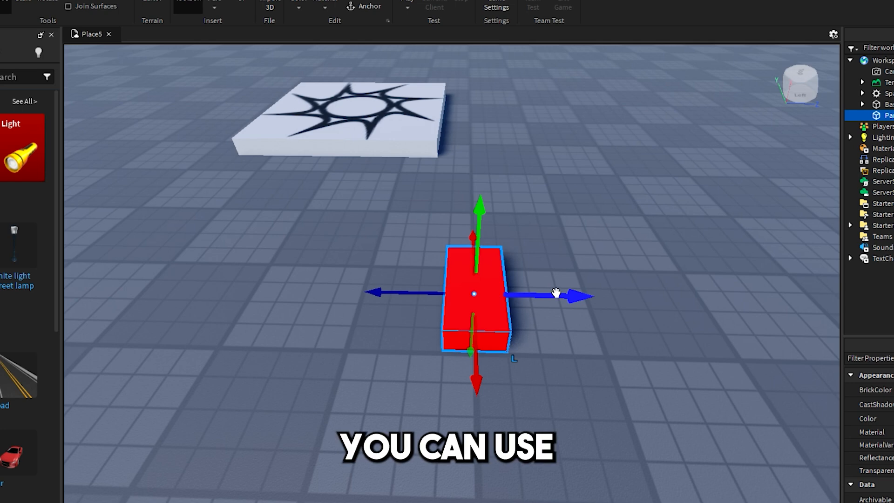
{"action": "left_click_drag", "start_coordinate": [556, 292], "coordinate": [627, 295]}
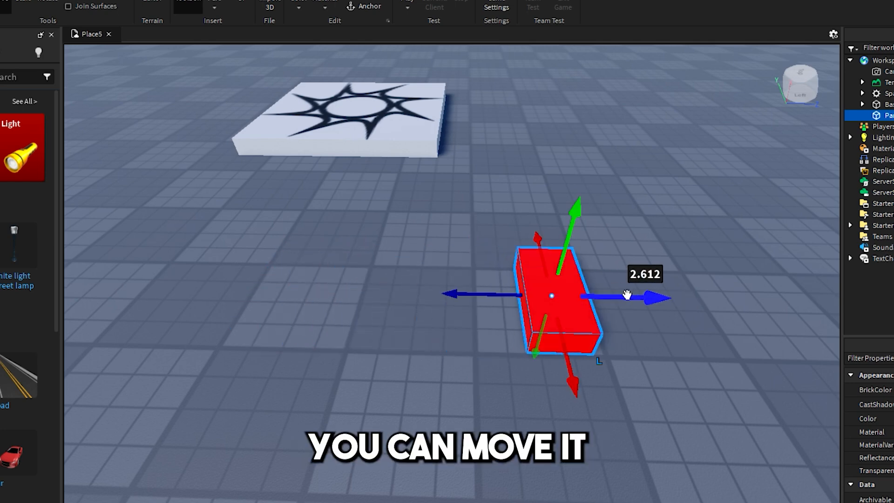
{"action": "left_click_drag", "start_coordinate": [518, 296], "coordinate": [556, 321]}
{"action": "left_click_drag", "start_coordinate": [495, 255], "coordinate": [488, 179]}
{"action": "left_click_drag", "start_coordinate": [489, 284], "coordinate": [483, 389]}
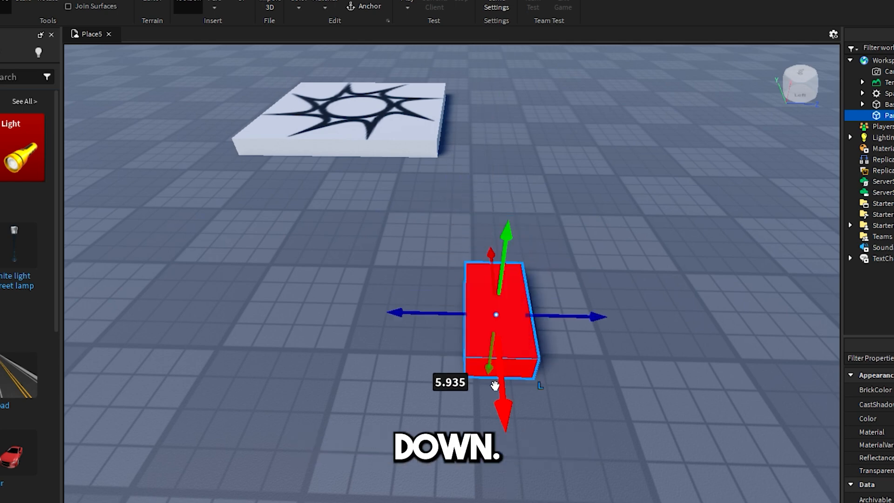
Lift the red part above the baseplate, then switch to the Scale tool.
{"action": "mouse_move", "coordinate": [467, 322]}
{"action": "right_mouse_down"}
{"action": "mouse_move", "coordinate": [474, 328]}
{"action": "mouse_move", "coordinate": [476, 307]}
{"action": "right_mouse_up"}
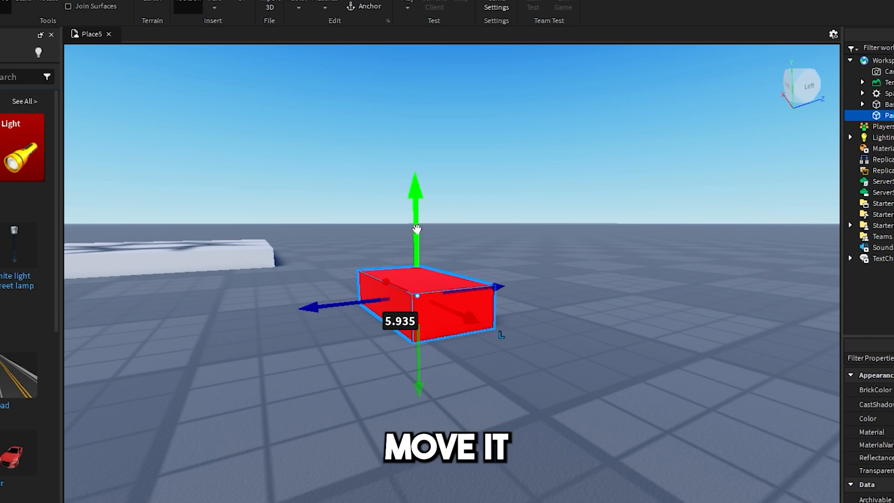
{"action": "left_click_drag", "start_coordinate": [422, 231], "coordinate": [421, 176]}
{"action": "left_click", "coordinate": [408, 255]}
{"action": "left_click", "coordinate": [420, 173]}
{"action": "right_click_drag", "start_coordinate": [415, 222], "coordinate": [421, 176]}
{"action": "left_click_drag", "start_coordinate": [421, 176], "coordinate": [439, 208]}
{"action": "right_click_drag", "start_coordinate": [421, 176], "coordinate": [439, 208]}
{"action": "scroll", "coordinate": [500, 246], "scroll_direction": "up", "scroll_amount": 5}
{"action": "right_click_drag", "start_coordinate": [499, 246], "coordinate": [479, 271]}
{"action": "scroll", "coordinate": [479, 271], "scroll_direction": "down", "scroll_amount": 5}
{"action": "left_click", "coordinate": [27, 2]}
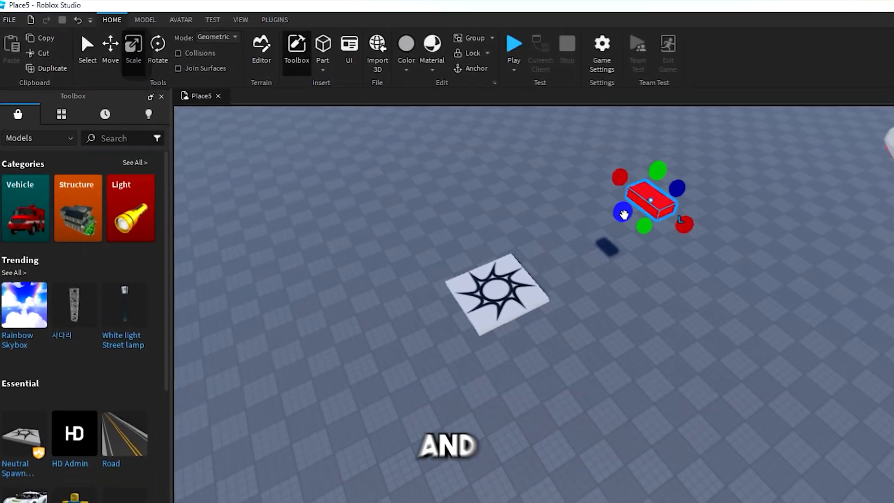
Stretch both ends of the red part with the Scale handles to lengthen it.
{"action": "left_click_drag", "start_coordinate": [624, 214], "coordinate": [601, 219]}
{"action": "right_click_drag", "start_coordinate": [601, 219], "coordinate": [757, 299]}
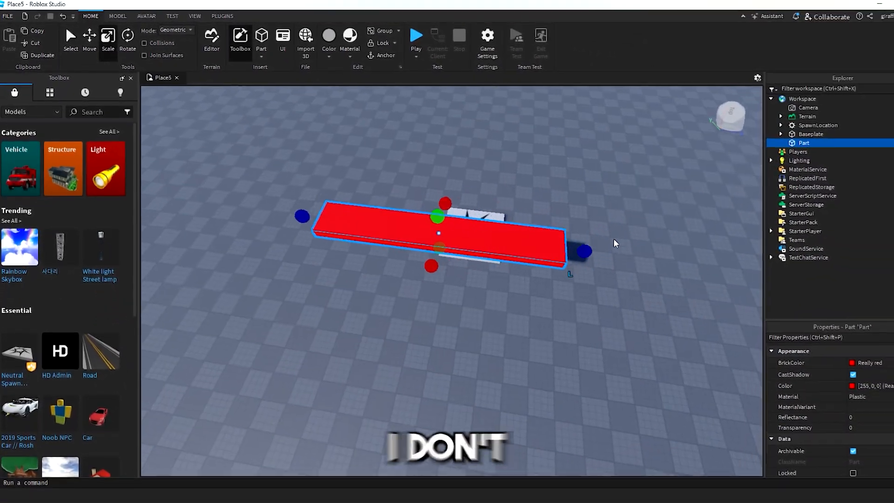
{"action": "left_click_drag", "start_coordinate": [711, 308], "coordinate": [695, 303]}
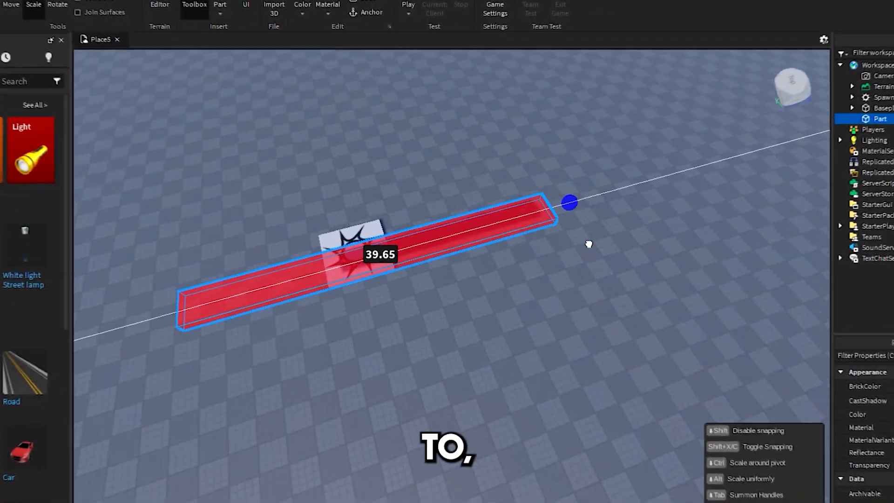
{"action": "left_click_drag", "start_coordinate": [589, 244], "coordinate": [638, 201]}
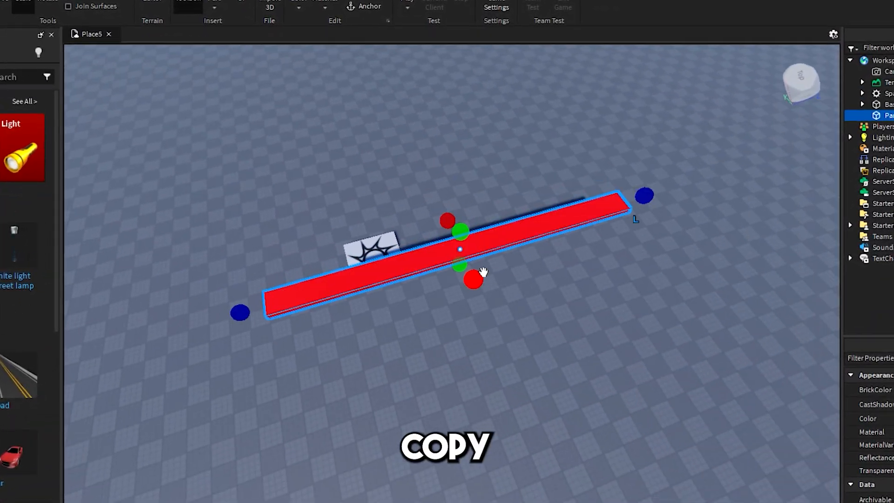
{"action": "left_click_drag", "start_coordinate": [559, 421], "coordinate": [559, 421]}
{"action": "key", "text": "a"}
{"action": "left_click", "coordinate": [249, 313]}
{"action": "middle_click_drag", "start_coordinate": [294, 306], "coordinate": [302, 274]}
{"action": "right_click_drag", "start_coordinate": [302, 274], "coordinate": [375, 223]}
{"action": "key", "text": "w"}
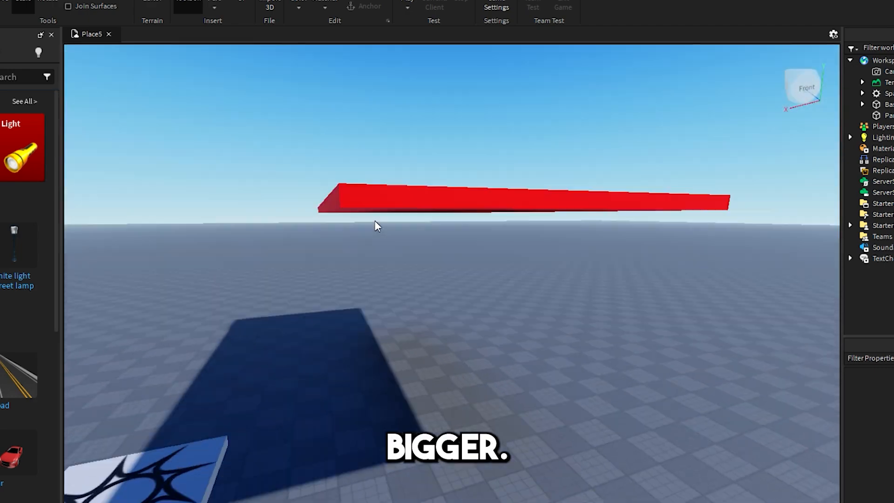
{"action": "key", "text": "a"}
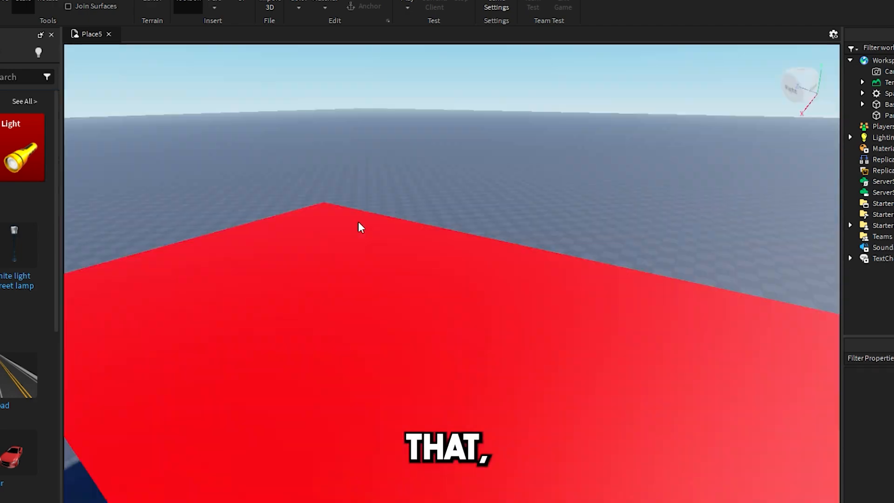
{"action": "right_click_drag", "start_coordinate": [359, 225], "coordinate": [392, 213]}
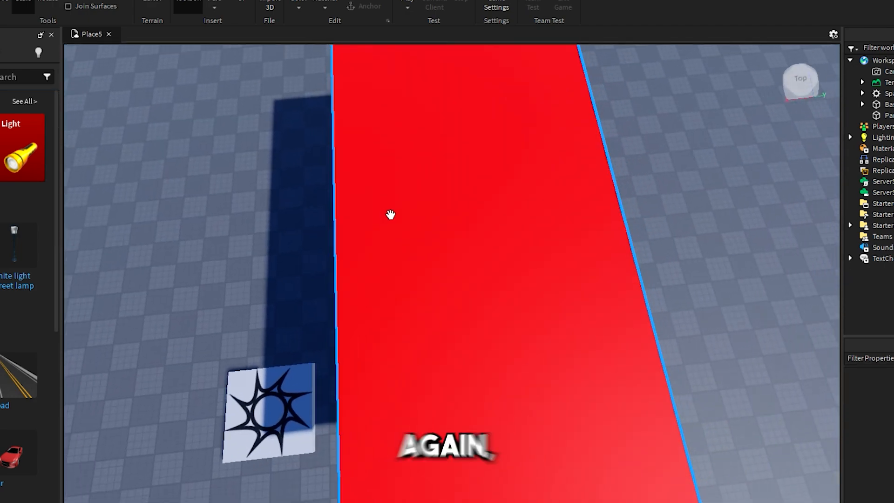
Widen the red part sideways and lengthen it further in both directions into a long slab.
{"action": "left_click", "coordinate": [408, 224]}
{"action": "scroll", "coordinate": [414, 293], "scroll_direction": "down", "scroll_amount": 5}
{"action": "left_click_drag", "start_coordinate": [419, 300], "coordinate": [290, 220]}
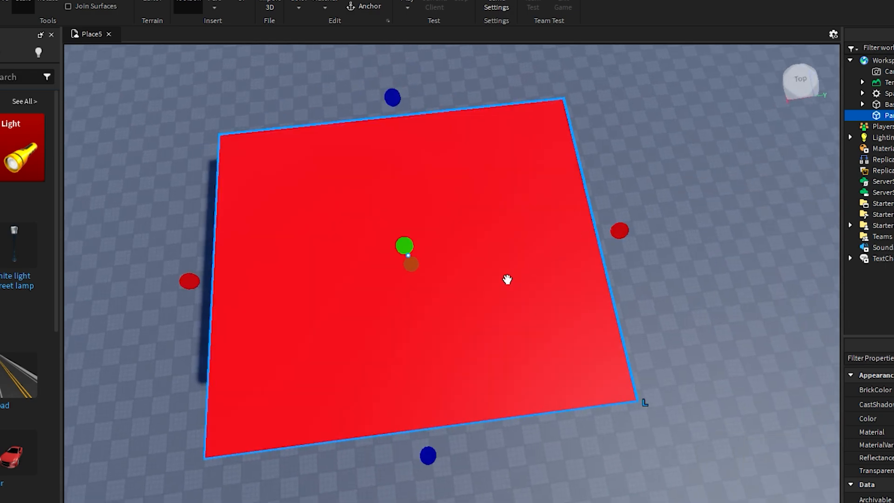
{"action": "right_click_drag", "start_coordinate": [467, 236], "coordinate": [470, 158]}
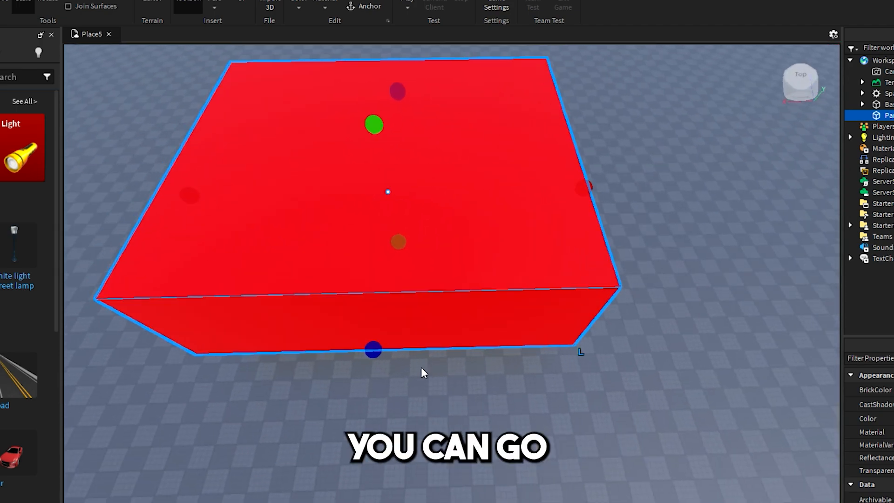
{"action": "right_click_drag", "start_coordinate": [446, 182], "coordinate": [443, 166]}
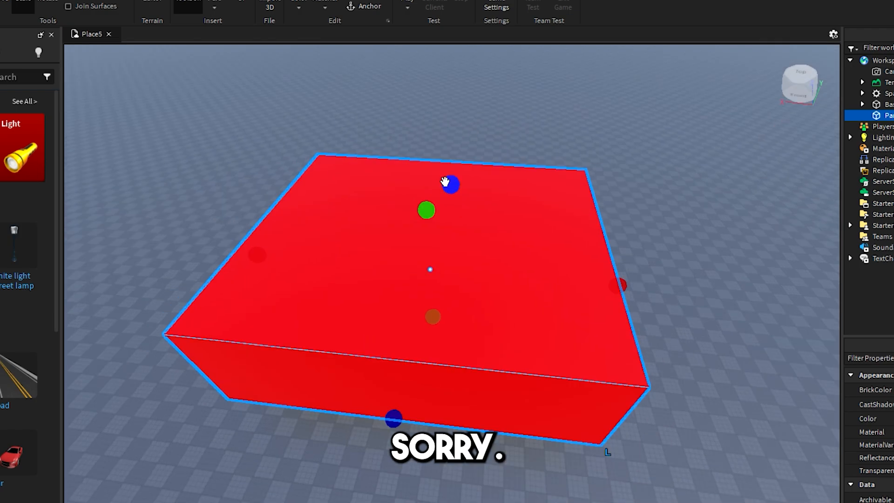
{"action": "left_click_drag", "start_coordinate": [447, 183], "coordinate": [447, 114]}
{"action": "right_click_drag", "start_coordinate": [457, 182], "coordinate": [461, 201]}
{"action": "left_click_drag", "start_coordinate": [420, 322], "coordinate": [363, 486]}
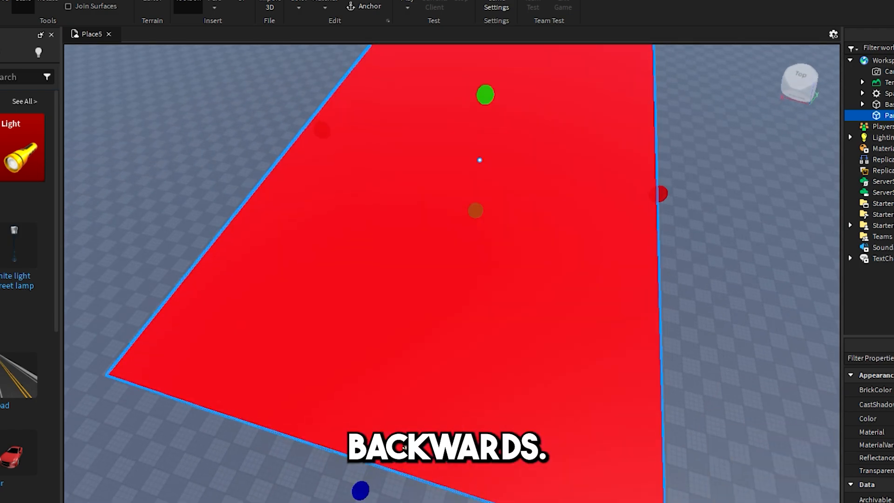
{"action": "right_click_drag", "start_coordinate": [642, 331], "coordinate": [481, 313]}
{"action": "left_click", "coordinate": [481, 313]}
Fly the camera over the baseplate to inspect the slab, then switch to Rotate mode.
{"action": "right_click_drag", "start_coordinate": [575, 329], "coordinate": [526, 317]}
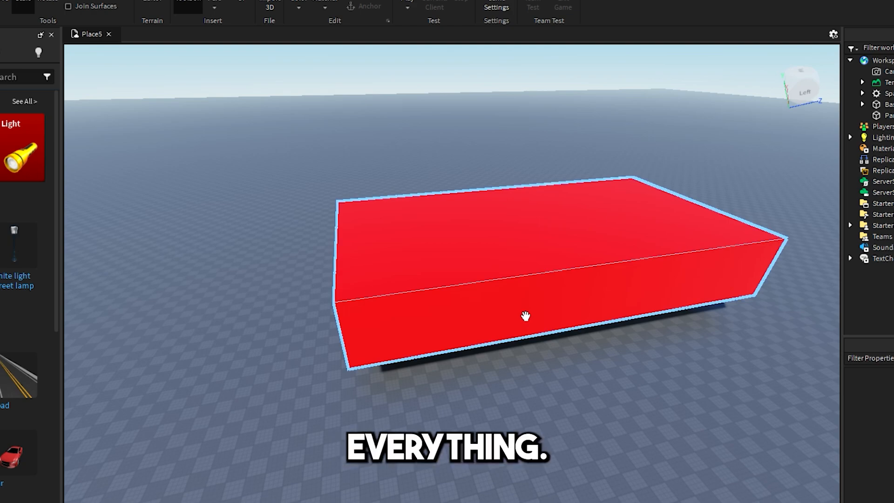
{"action": "right_click_drag", "start_coordinate": [415, 220], "coordinate": [422, 221]}
{"action": "key", "text": "w"}
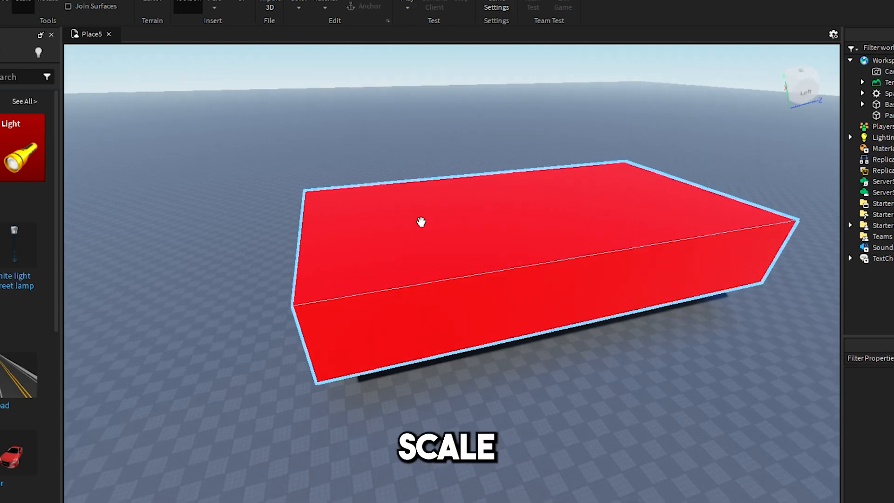
{"action": "key", "text": "w"}
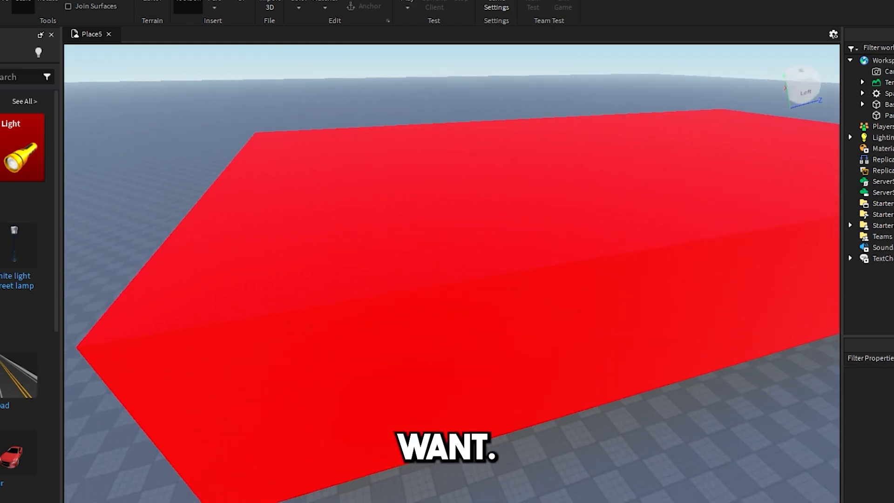
{"action": "left_click", "coordinate": [452, 173]}
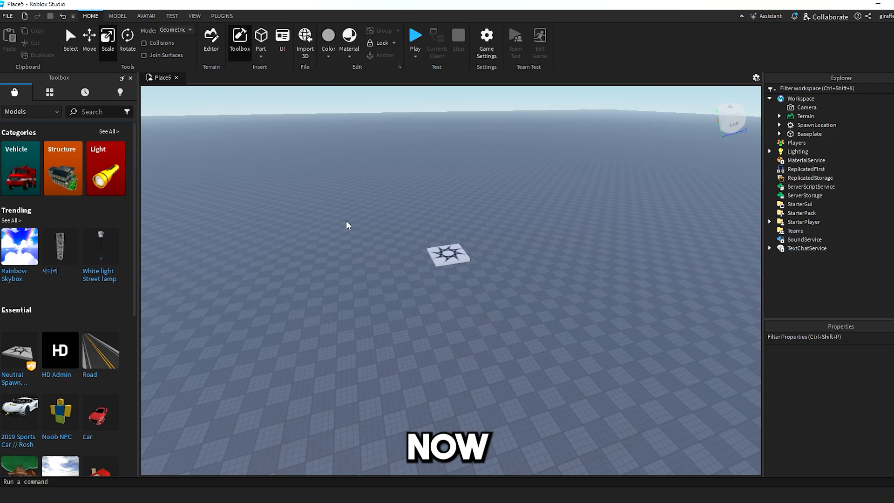
{"action": "key", "text": "w"}
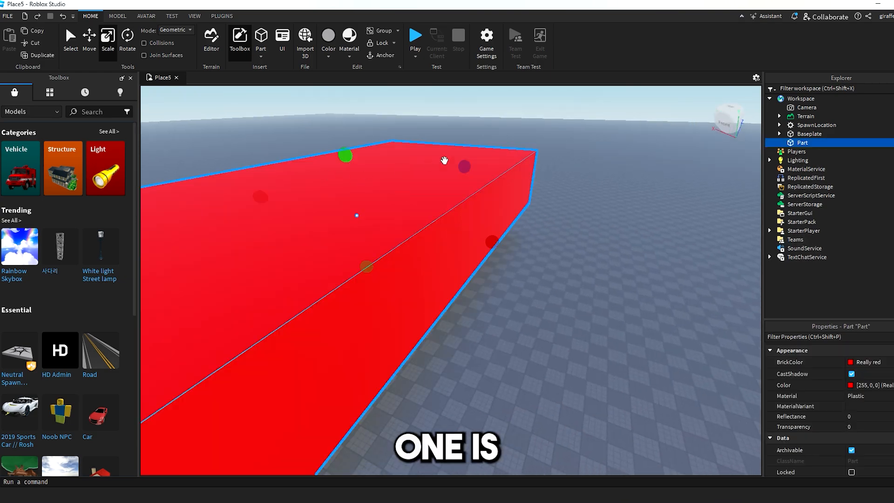
{"action": "left_click", "coordinate": [471, 131]}
{"action": "key", "text": "s"}
{"action": "key", "text": "a"}
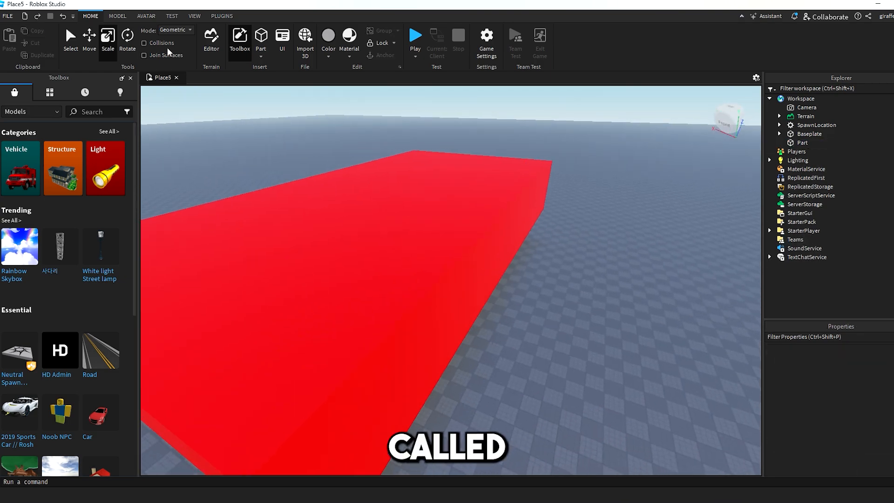
{"action": "left_click", "coordinate": [127, 45]}
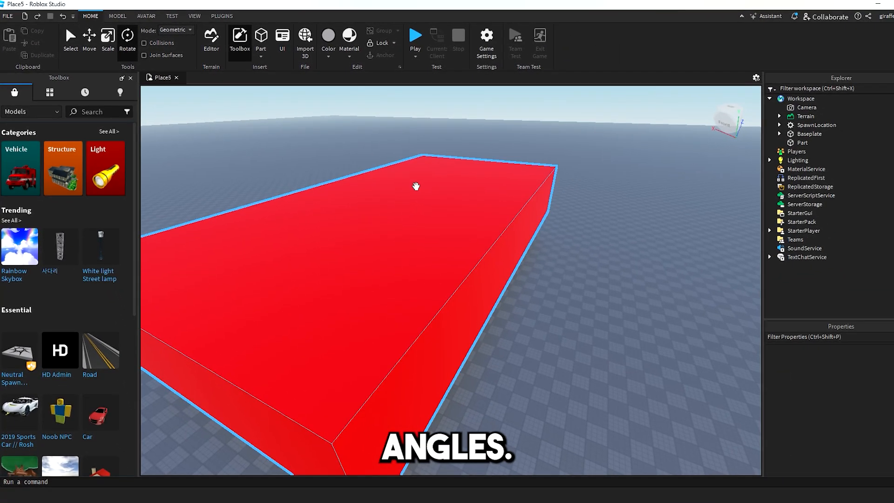
{"action": "left_click", "coordinate": [416, 186]}
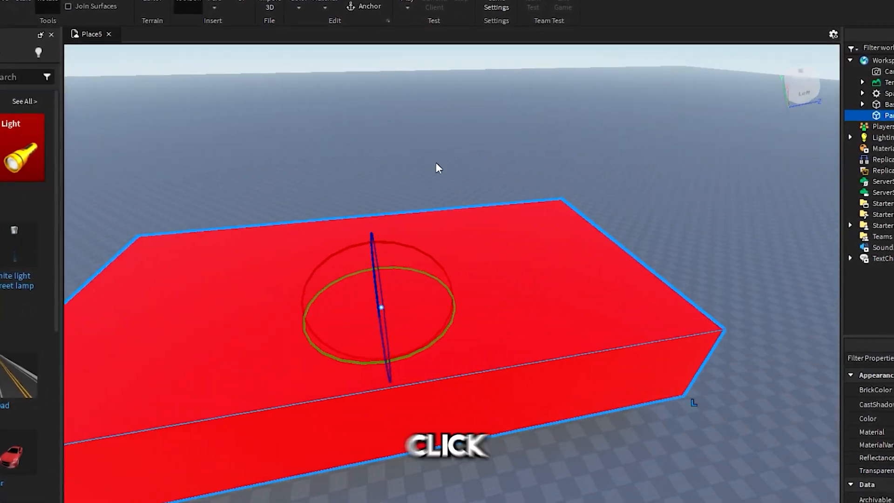
{"action": "right_click_drag", "start_coordinate": [436, 162], "coordinate": [604, 156]}
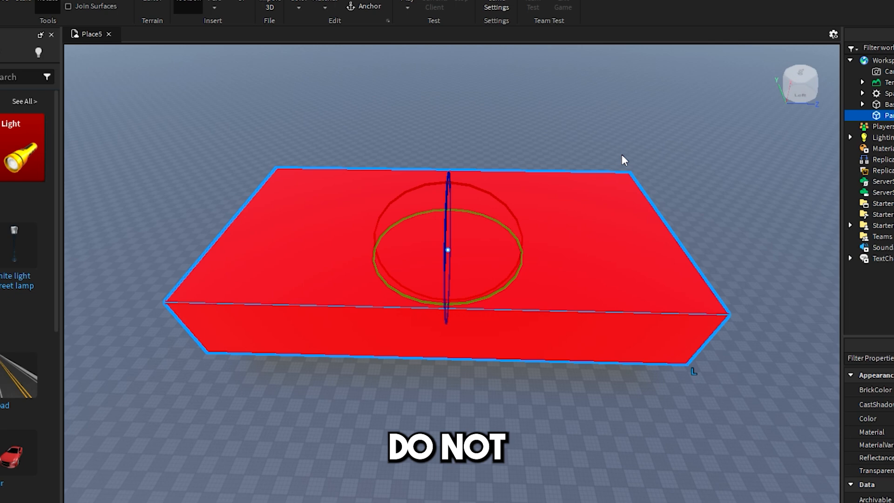
{"action": "left_click_drag", "start_coordinate": [578, 231], "coordinate": [460, 191]}
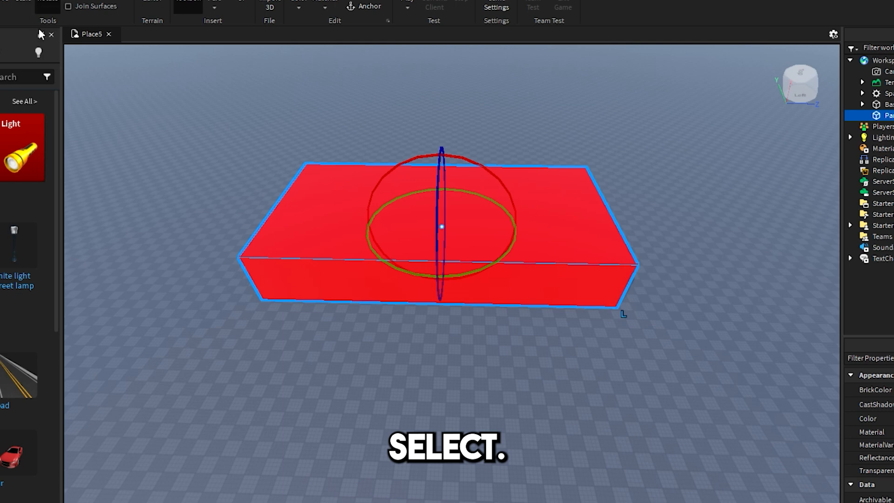
{"action": "key", "text": "ctrl+z"}
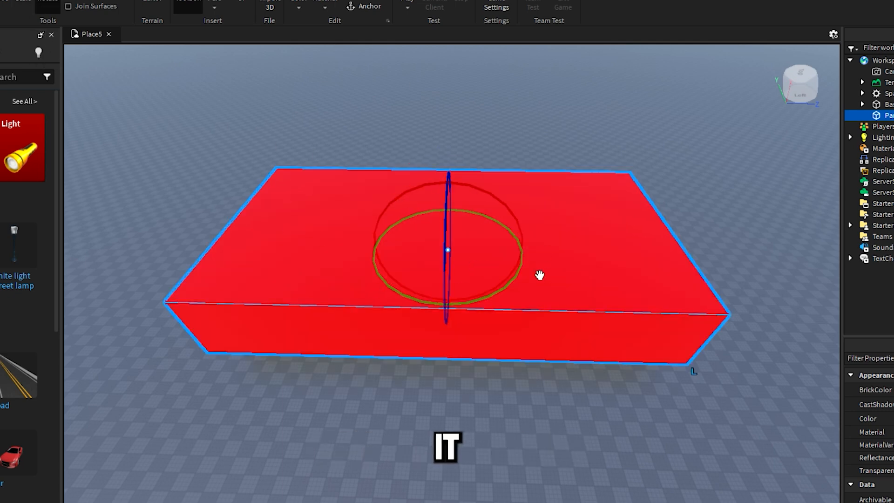
{"action": "right_click_drag", "start_coordinate": [540, 275], "coordinate": [567, 282]}
{"action": "key", "text": "w"}
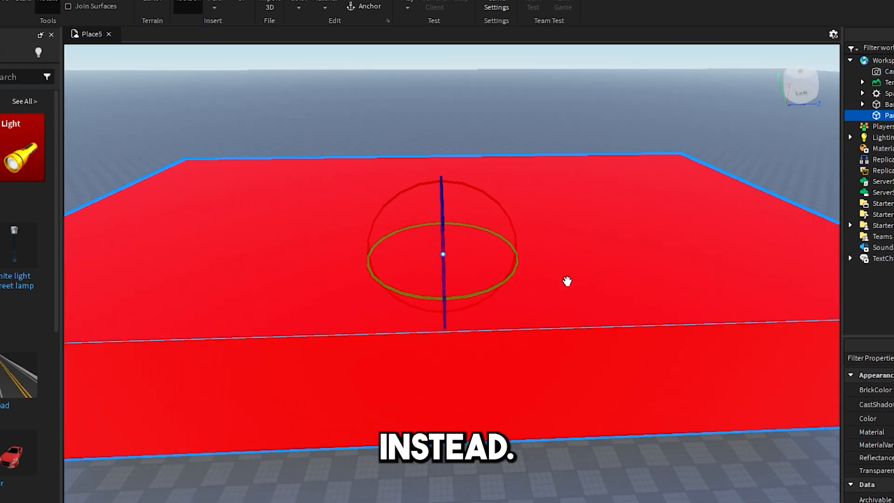
{"action": "scroll", "coordinate": [461, 286], "scroll_direction": "up", "scroll_amount": 3}
{"action": "left_click_drag", "start_coordinate": [468, 288], "coordinate": [550, 256]}
{"action": "right_click_drag", "start_coordinate": [576, 283], "coordinate": [578, 286]}
{"action": "scroll", "coordinate": [577, 285], "scroll_direction": "down", "scroll_amount": 2}
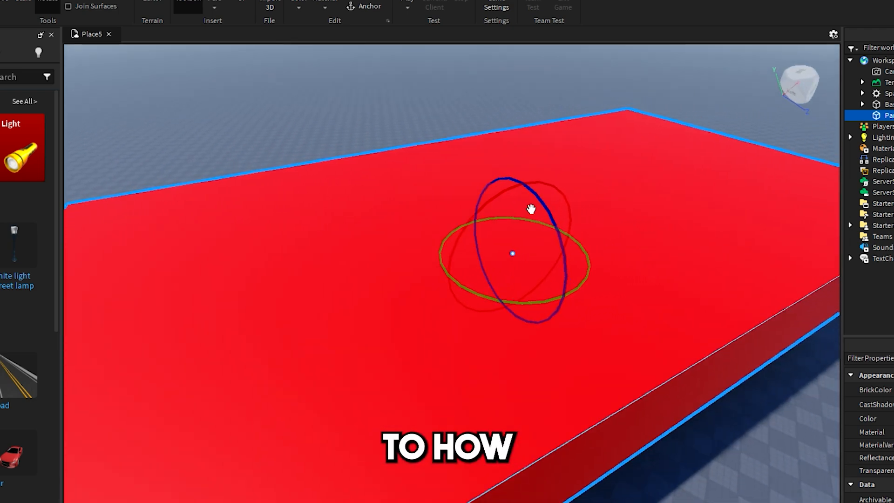
{"action": "left_click_drag", "start_coordinate": [531, 206], "coordinate": [525, 281]}
{"action": "left_click", "coordinate": [680, 369]}
{"action": "scroll", "coordinate": [671, 370], "scroll_direction": "down", "scroll_amount": 2}
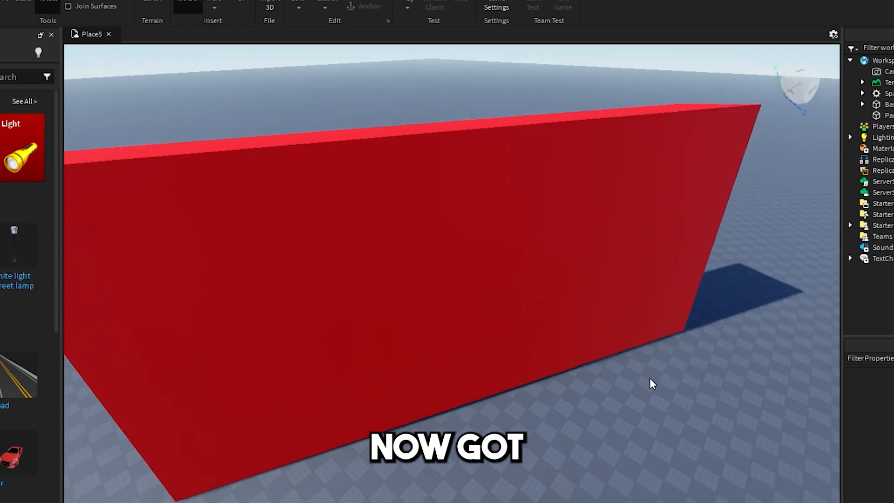
{"action": "key", "text": "a"}
{"action": "right_click_drag", "start_coordinate": [650, 379], "coordinate": [674, 370]}
{"action": "key", "text": "a"}
{"action": "middle_click_drag", "start_coordinate": [675, 370], "coordinate": [681, 277]}
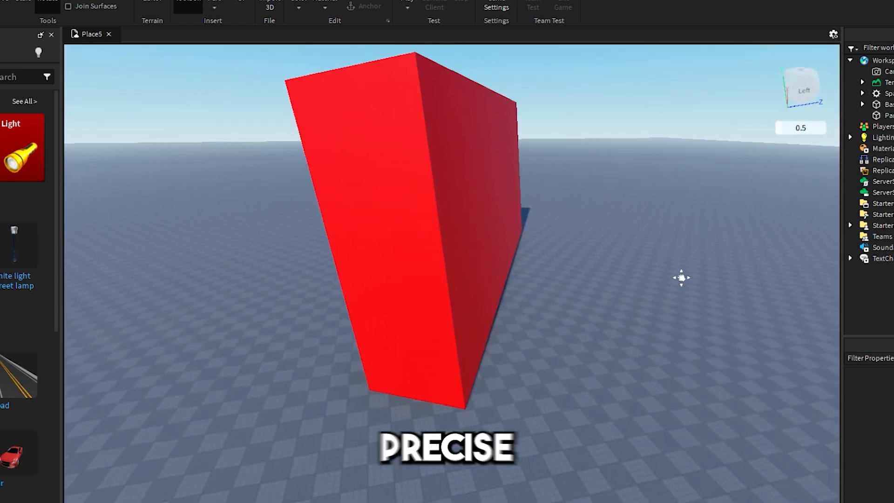
{"action": "scroll", "coordinate": [681, 278], "scroll_direction": "up", "scroll_amount": 1}
{"action": "left_click", "coordinate": [477, 210]}
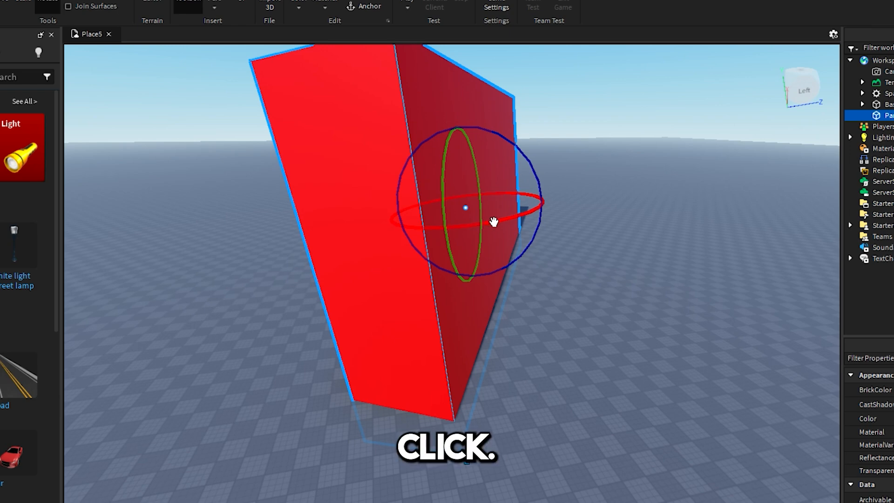
{"action": "mouse_move", "coordinate": [494, 222]}
{"action": "left_mouse_down"}
{"action": "mouse_move", "coordinate": [509, 209]}
{"action": "mouse_move", "coordinate": [440, 224]}
{"action": "mouse_move", "coordinate": [289, 210]}
{"action": "mouse_move", "coordinate": [339, 240]}
{"action": "mouse_move", "coordinate": [489, 219]}
{"action": "left_mouse_up"}
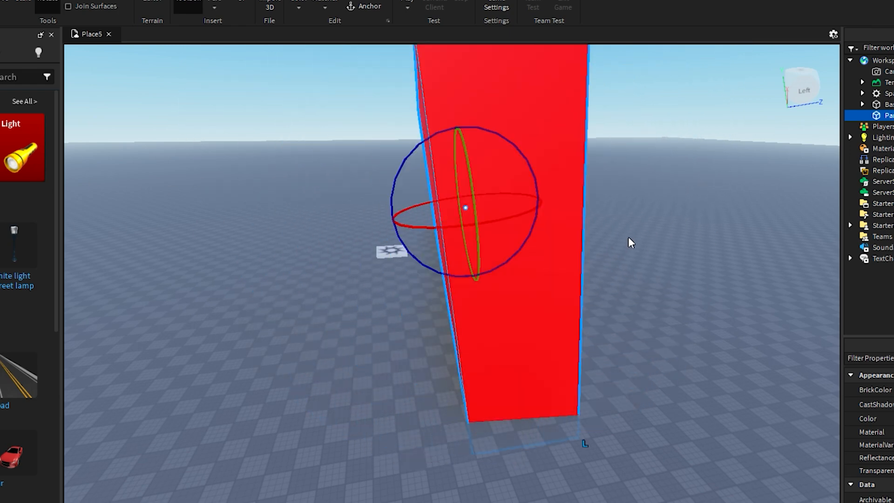
{"action": "right_click_drag", "start_coordinate": [631, 243], "coordinate": [436, 235]}
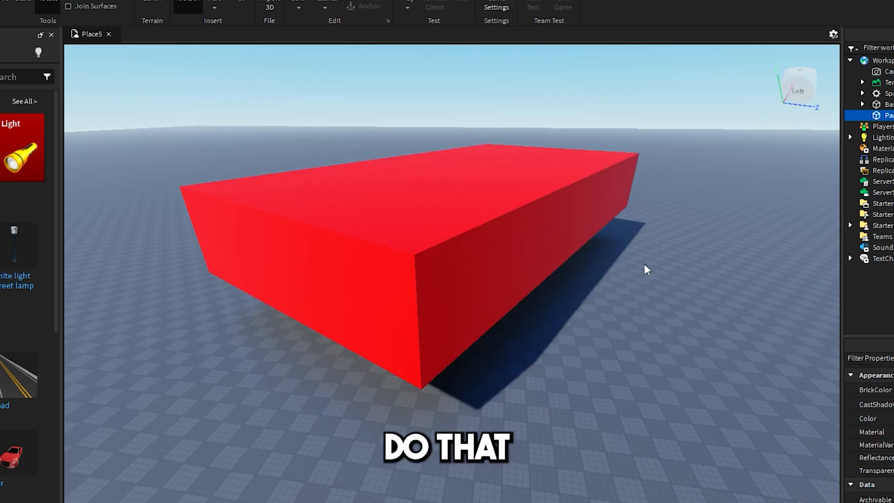
{"action": "right_click_drag", "start_coordinate": [645, 267], "coordinate": [596, 384]}
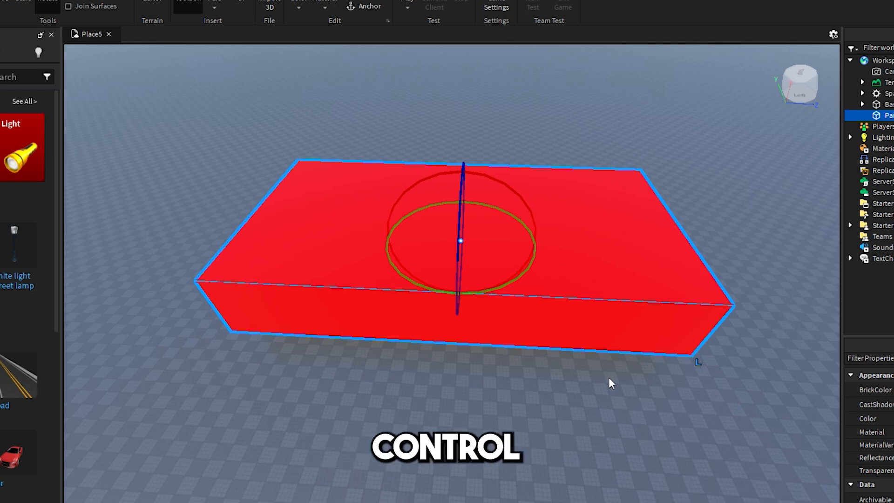
Spin the red part 90° twice with Ctrl+R and tilt it 90° three times with Ctrl+T.
{"action": "key", "text": "ctrl+r"}
{"action": "key", "text": "ctrl+r"}
{"action": "key", "text": "ctrl+r"}
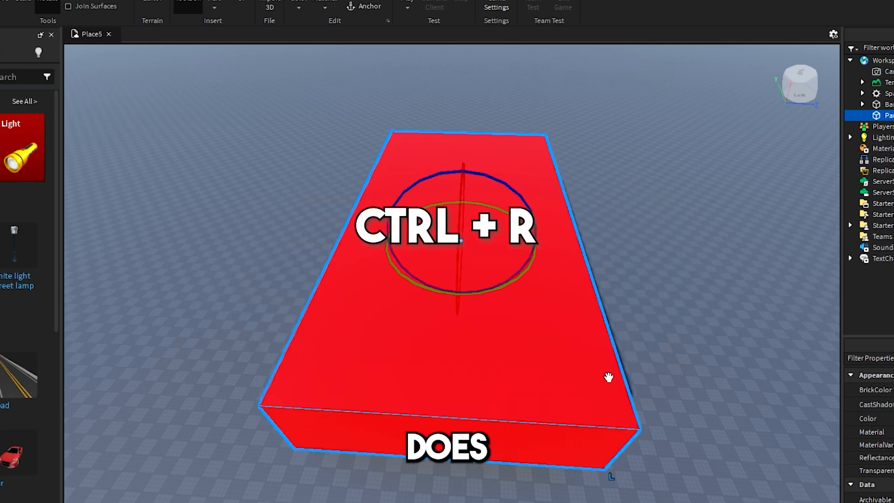
{"action": "key", "text": "ctrl+r"}
{"action": "key", "text": "ctrl+r"}
{"action": "key", "text": "ctrl+r"}
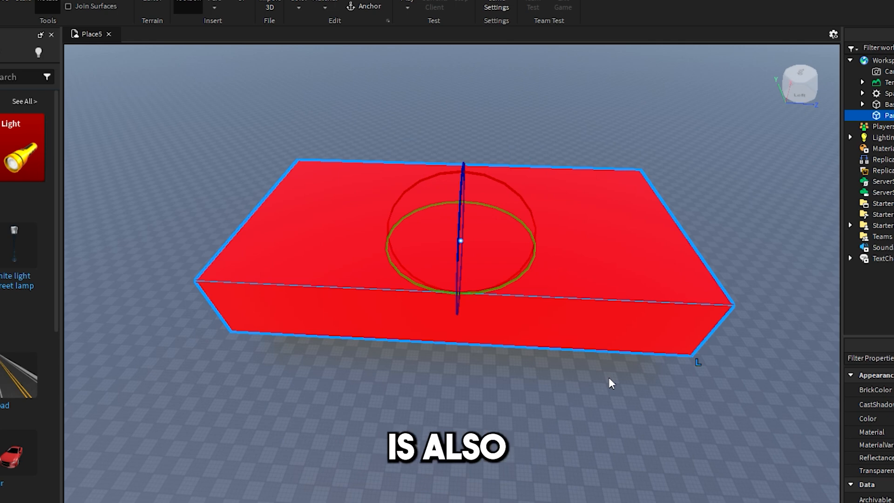
{"action": "key", "text": "ctrl+t"}
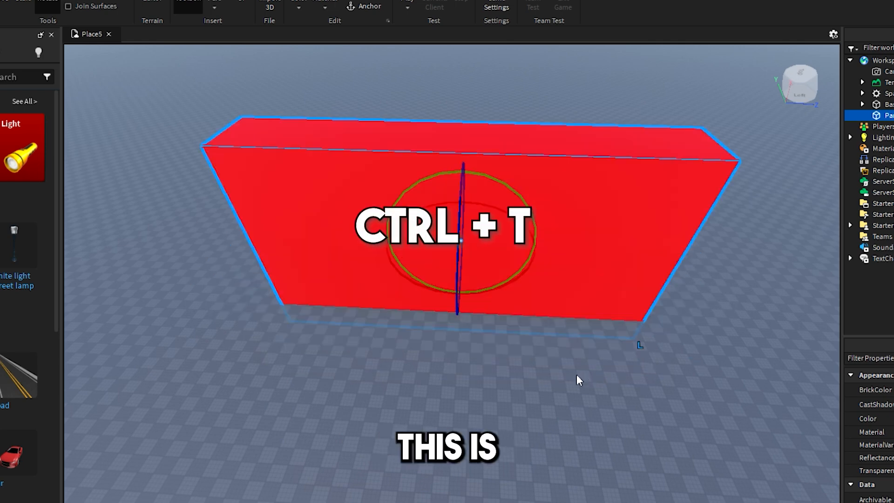
{"action": "key", "text": "ctrl+t"}
{"action": "key", "text": "ctrl+t"}
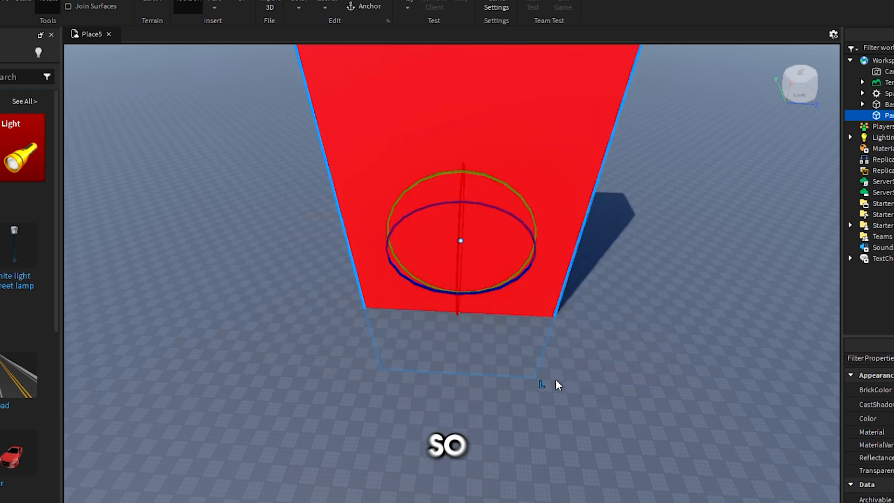
{"action": "key", "text": "ctrl+t"}
{"action": "key", "text": "ctrl+t"}
{"action": "key", "text": "ctrl+t"}
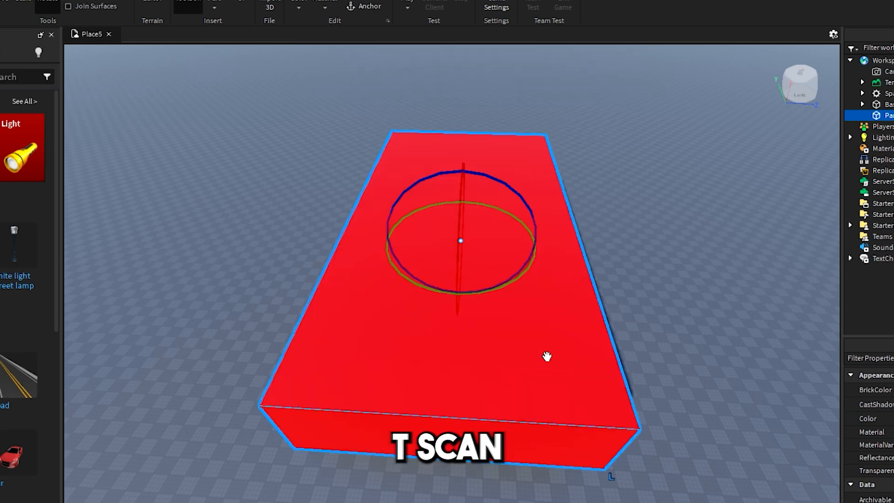
{"action": "right_click_drag", "start_coordinate": [522, 401], "coordinate": [642, 376]}
{"action": "middle_click_drag", "start_coordinate": [518, 335], "coordinate": [521, 224]}
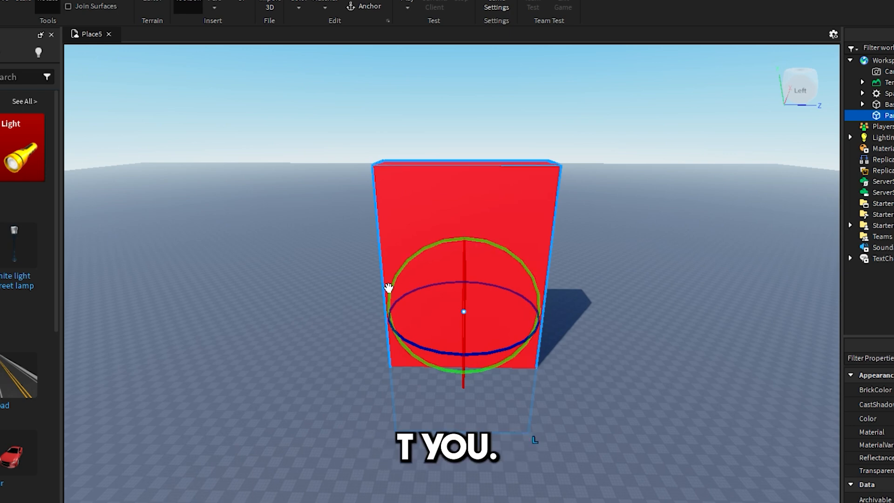
In Move mode, duplicate the red part and slide the copy left along X.
{"action": "left_click", "coordinate": [15, 2]}
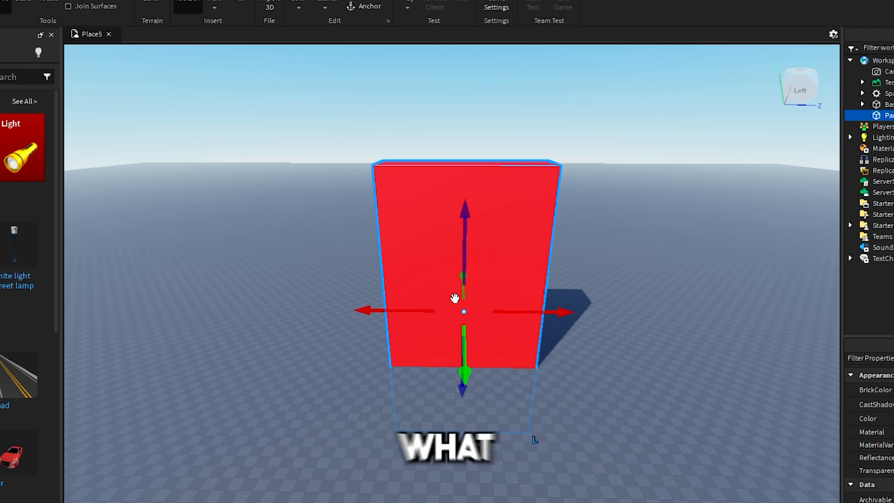
{"action": "key", "text": "ctrl+d"}
{"action": "left_click_drag", "start_coordinate": [409, 312], "coordinate": [306, 309]}
Box-select both red parts and the spawn, delete them, and show the Model tools.
{"action": "left_click_drag", "start_coordinate": [633, 396], "coordinate": [151, 143]}
{"action": "key", "text": "Delete"}
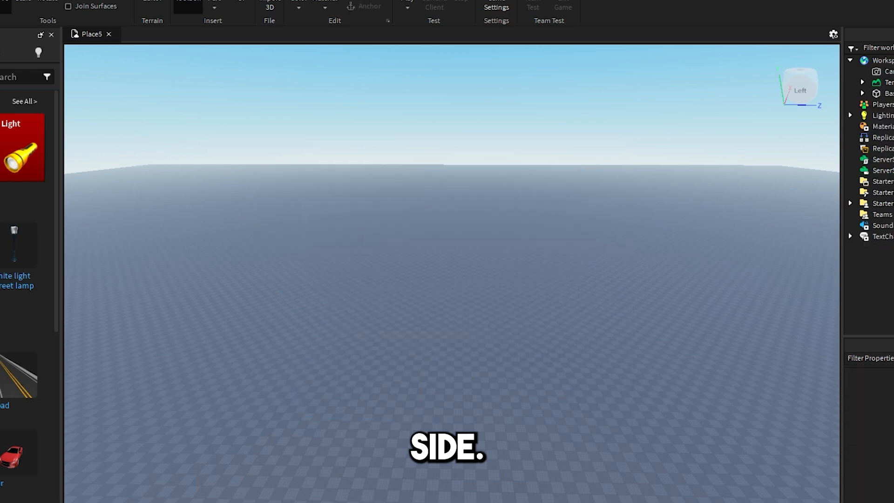
{"action": "right_click_drag", "start_coordinate": [455, 261], "coordinate": [492, 250]}
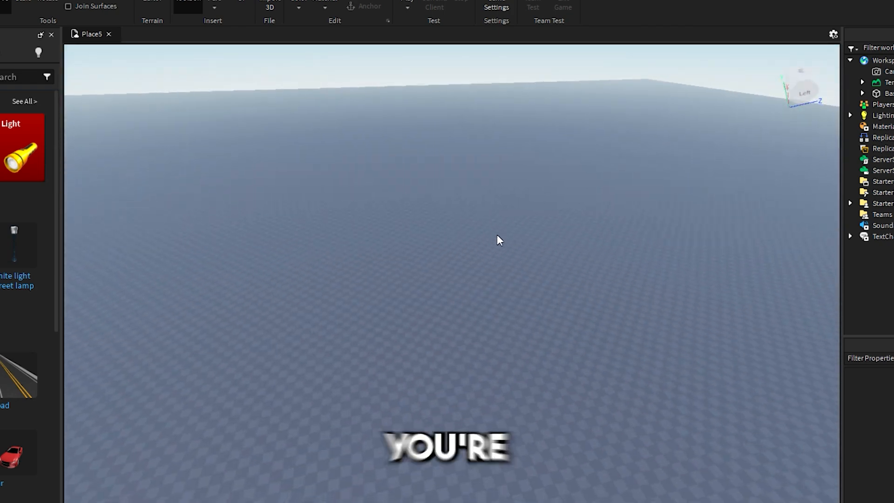
{"action": "right_click_drag", "start_coordinate": [615, 204], "coordinate": [615, 204]}
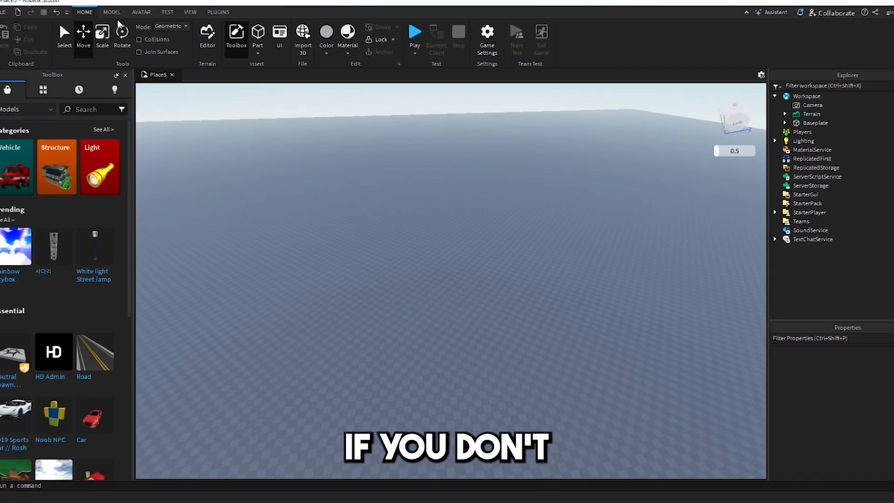
{"action": "left_click", "coordinate": [117, 16]}
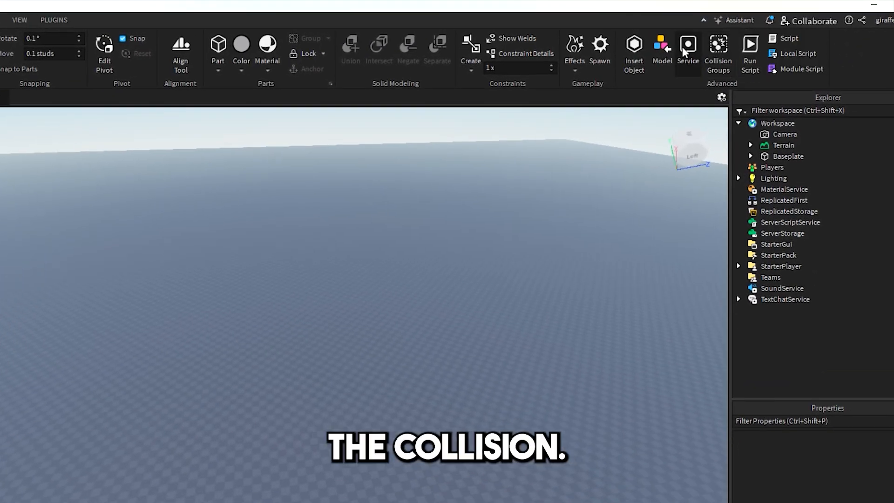
Add a Spawn location to the baseplate and focus the camera on it.
{"action": "left_click", "coordinate": [601, 47]}
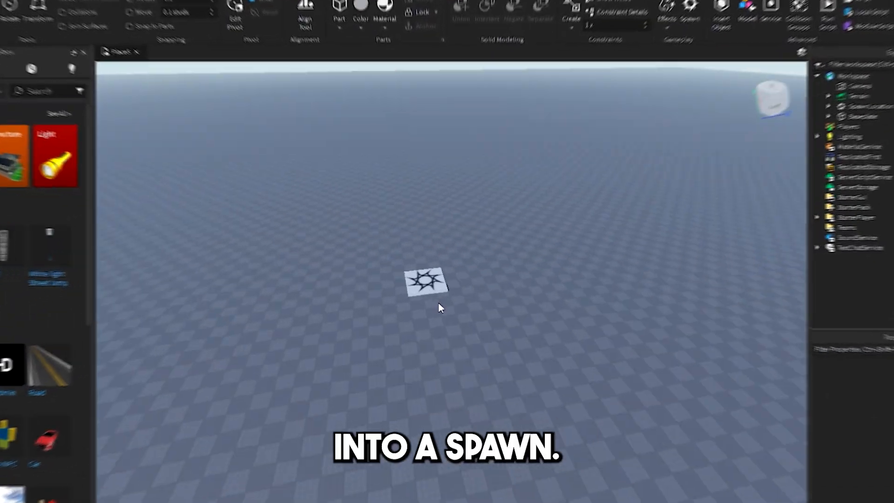
{"action": "left_click", "coordinate": [426, 282]}
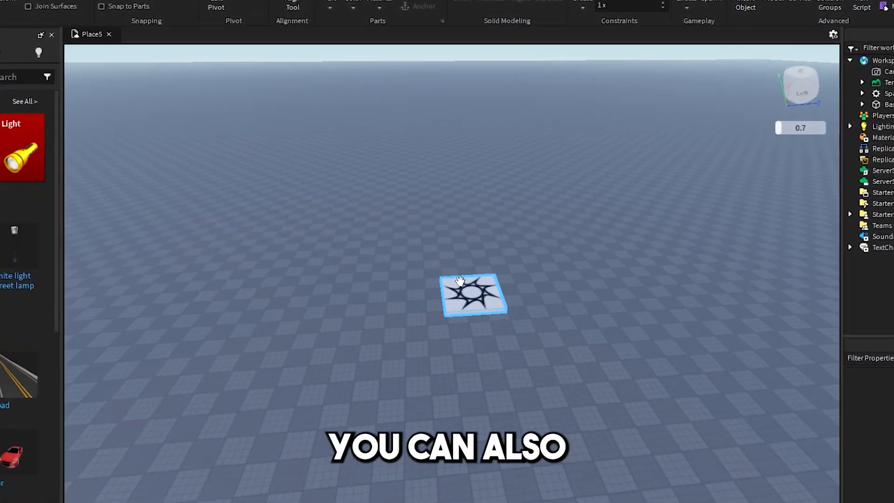
{"action": "key", "text": "f"}
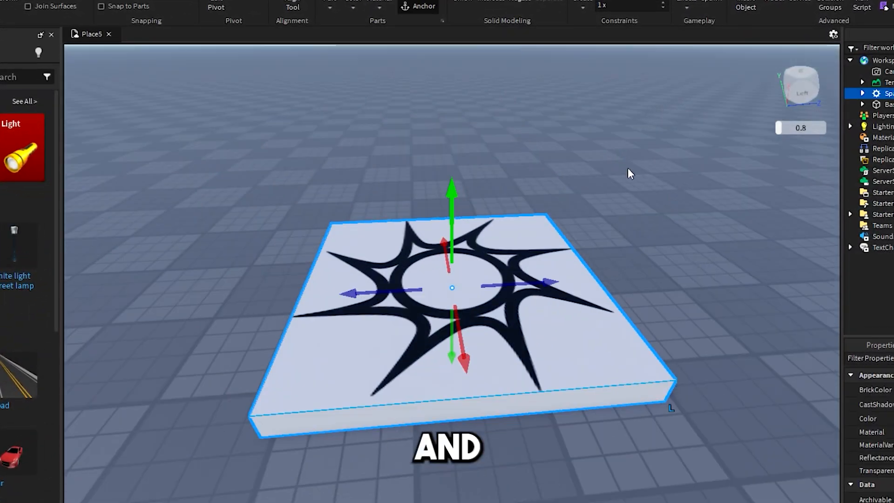
{"action": "left_click", "coordinate": [630, 174]}
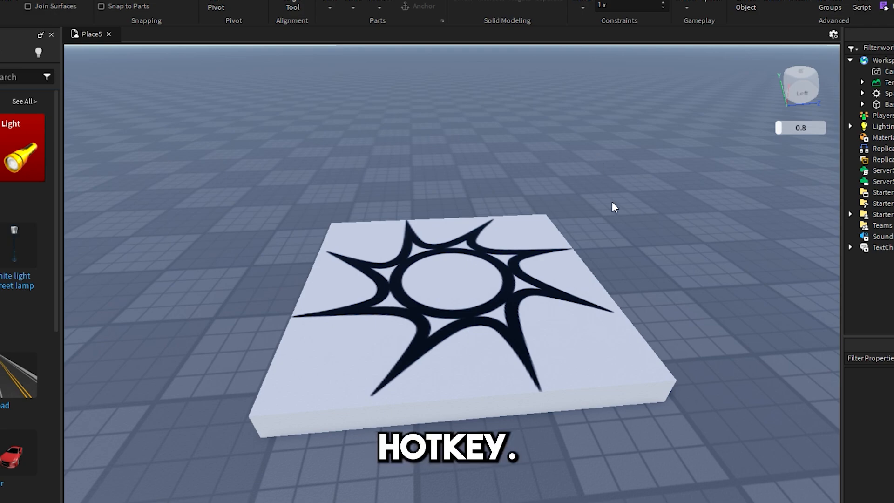
Select the new spawn pad and delete it.
{"action": "right_click_drag", "start_coordinate": [612, 201], "coordinate": [614, 198]}
{"action": "scroll", "coordinate": [513, 316], "scroll_direction": "down", "scroll_amount": 1}
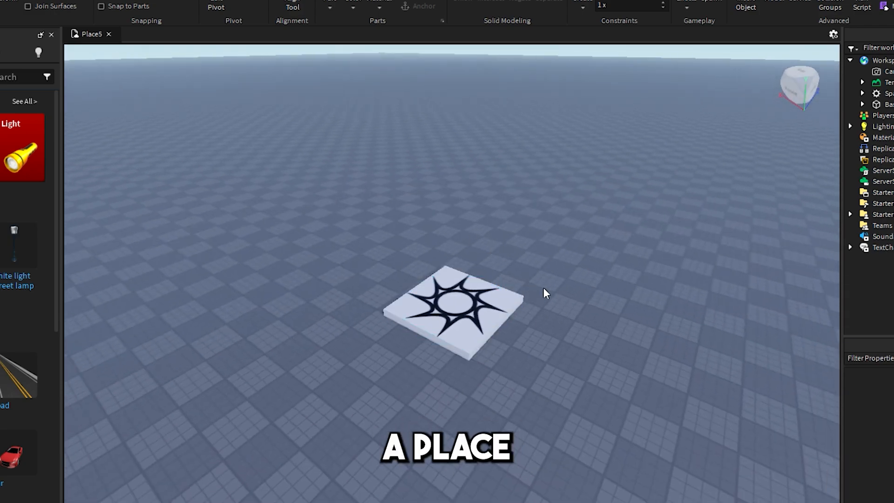
{"action": "scroll", "coordinate": [493, 303], "scroll_direction": "up", "scroll_amount": 1}
{"action": "left_click", "coordinate": [495, 299]}
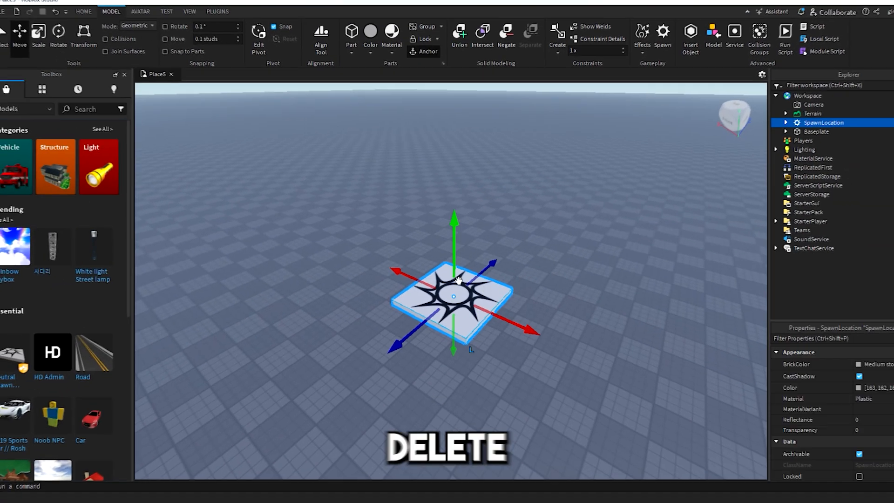
{"action": "key", "text": "Delete"}
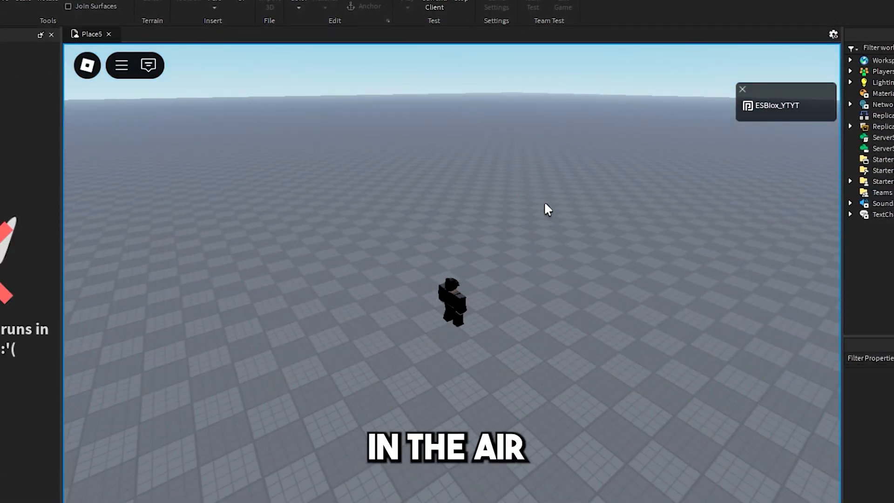
Run the avatar across the empty baseplate, zoom out, and stop the play test.
{"action": "mouse_move", "coordinate": [544, 201]}
{"action": "right_mouse_down"}
{"action": "mouse_move", "coordinate": [552, 208]}
{"action": "mouse_move", "coordinate": [538, 217]}
{"action": "mouse_move", "coordinate": [532, 192]}
{"action": "right_mouse_up"}
{"action": "key", "text": "s"}
{"action": "scroll", "coordinate": [485, 228], "scroll_direction": "down", "scroll_amount": 10}
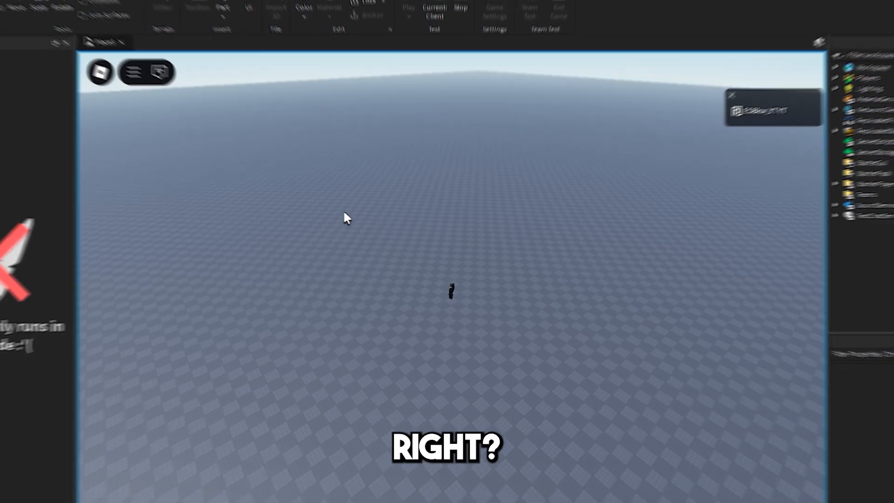
{"action": "left_click", "coordinate": [466, 40]}
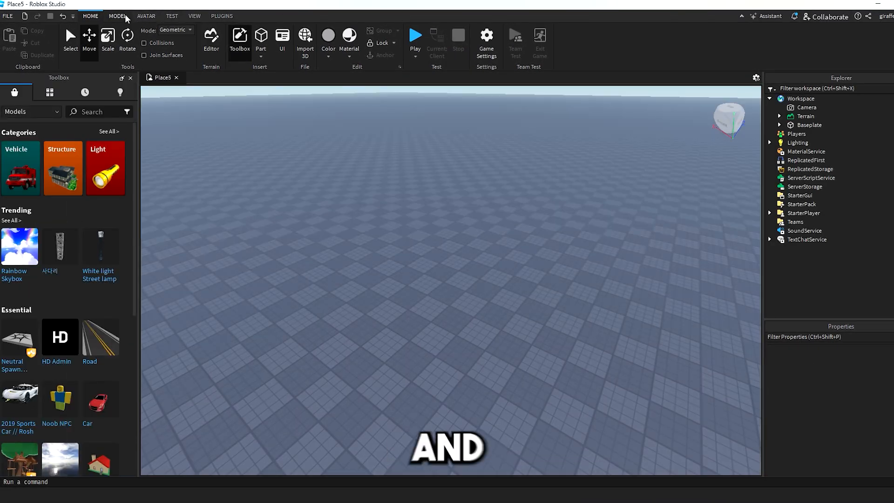
Add a SpawnLocation from the Model tools and start a play test from Home.
{"action": "left_click", "coordinate": [118, 16]}
{"action": "left_click", "coordinate": [659, 39]}
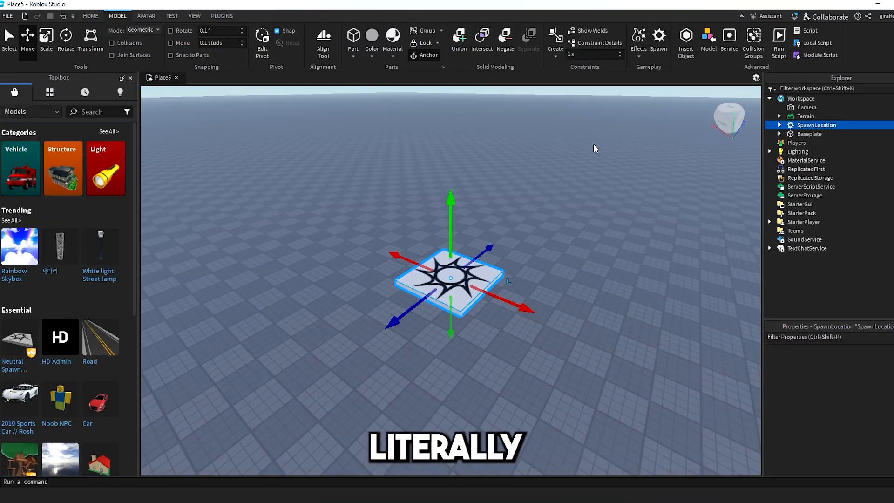
{"action": "left_click", "coordinate": [90, 17]}
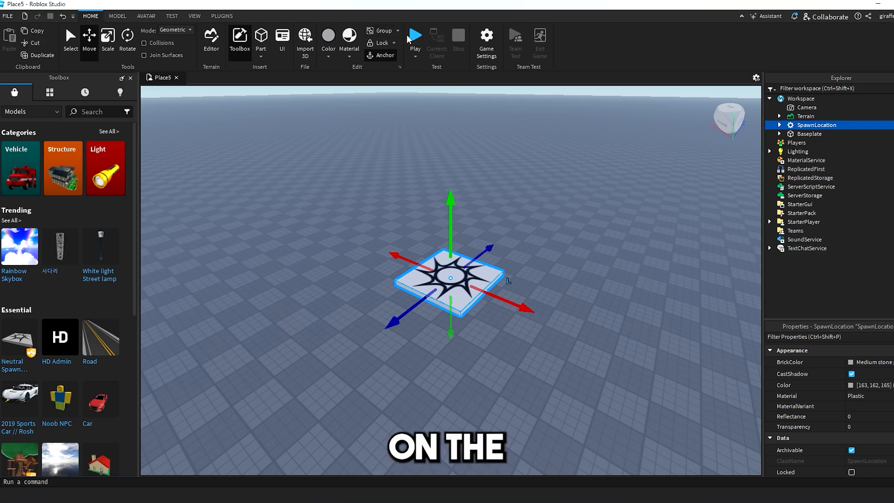
{"action": "left_click", "coordinate": [409, 39]}
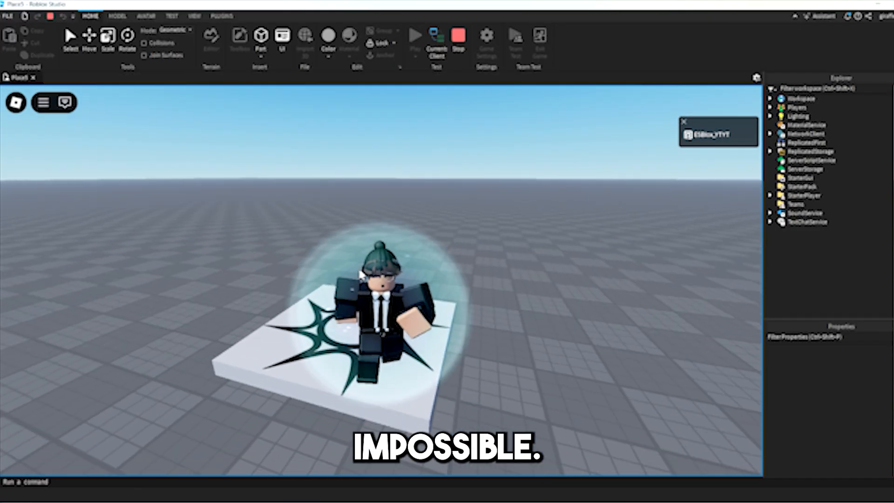
Run the avatar left, forward and back while orbiting the camera around it.
{"action": "key", "text": "a"}
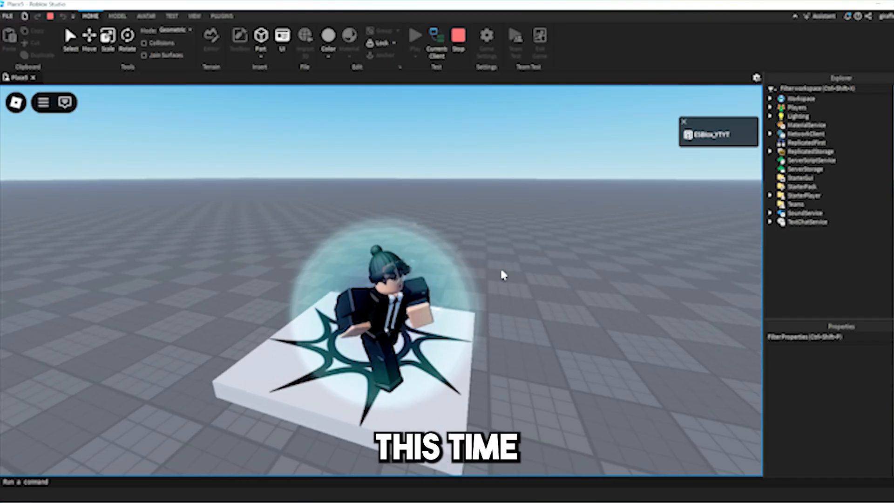
{"action": "key", "text": "w"}
{"action": "key", "text": "s"}
{"action": "right_click_drag", "start_coordinate": [446, 278], "coordinate": [452, 276]}
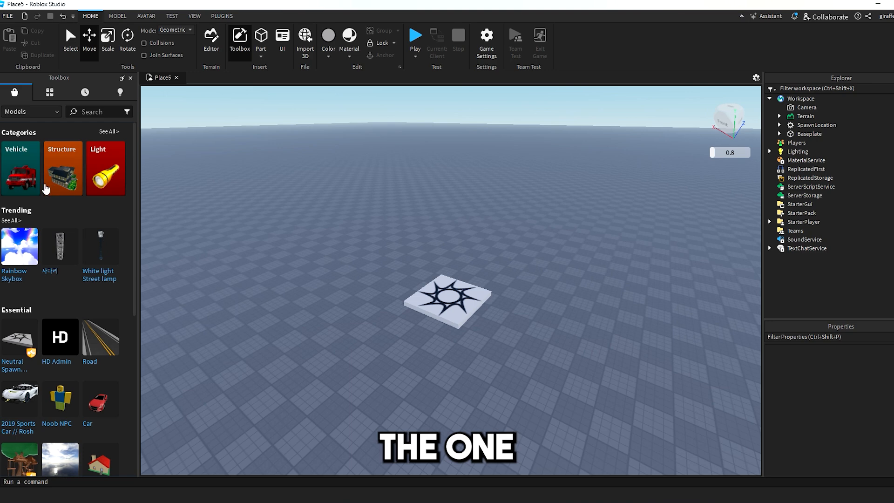
Browse the Toolbox Vehicle category and rotate the spawn pad about 56° with its ring.
{"action": "left_click", "coordinate": [19, 175]}
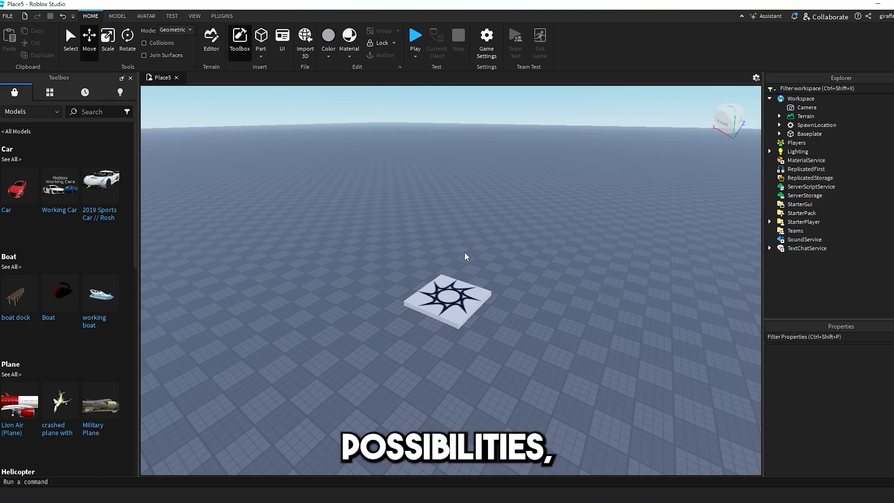
{"action": "left_click", "coordinate": [448, 299]}
{"action": "mouse_move", "coordinate": [509, 305]}
{"action": "left_mouse_down"}
{"action": "mouse_move", "coordinate": [514, 320]}
{"action": "mouse_move", "coordinate": [522, 309]}
{"action": "left_mouse_up"}
{"action": "left_click", "coordinate": [559, 333]}
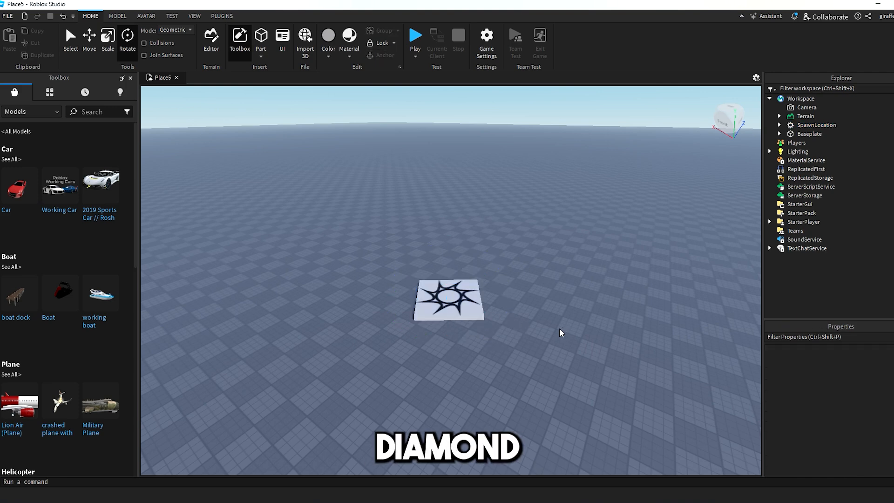